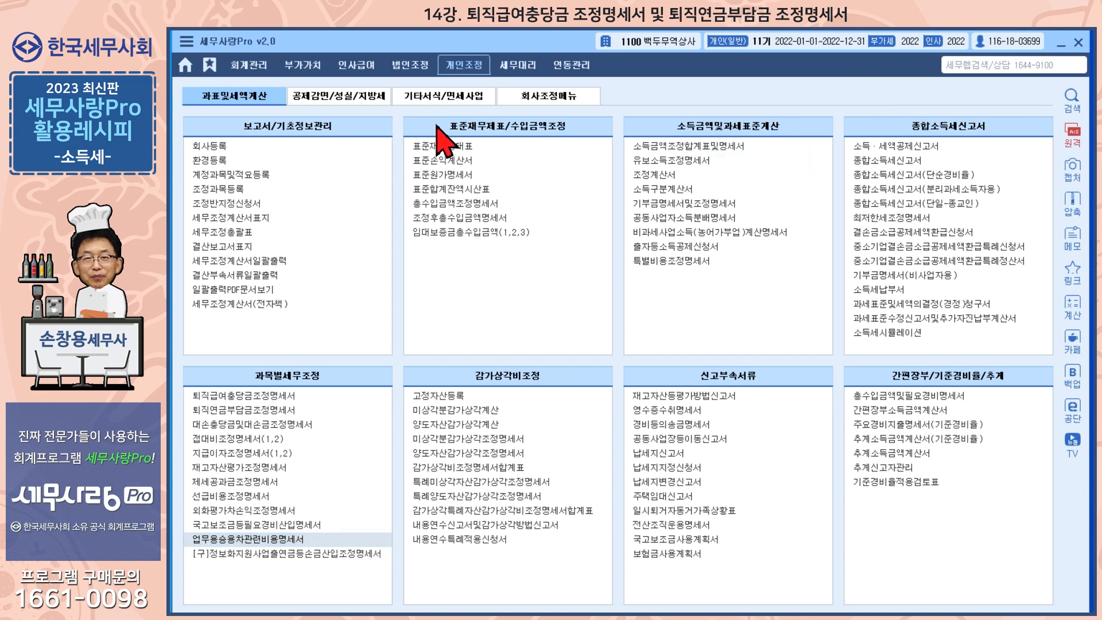
Display the 합계잔액시산표 as of December 31, 2022 and open the ledger of the 퇴직급여충당부채 account.
left_click(248, 64)
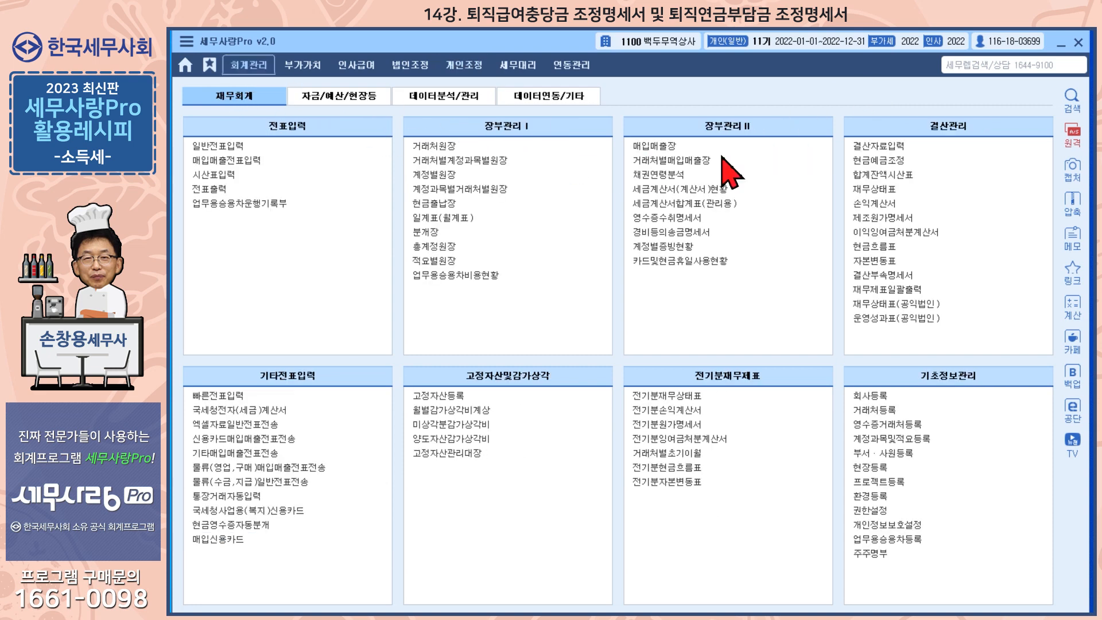
left_click(896, 177)
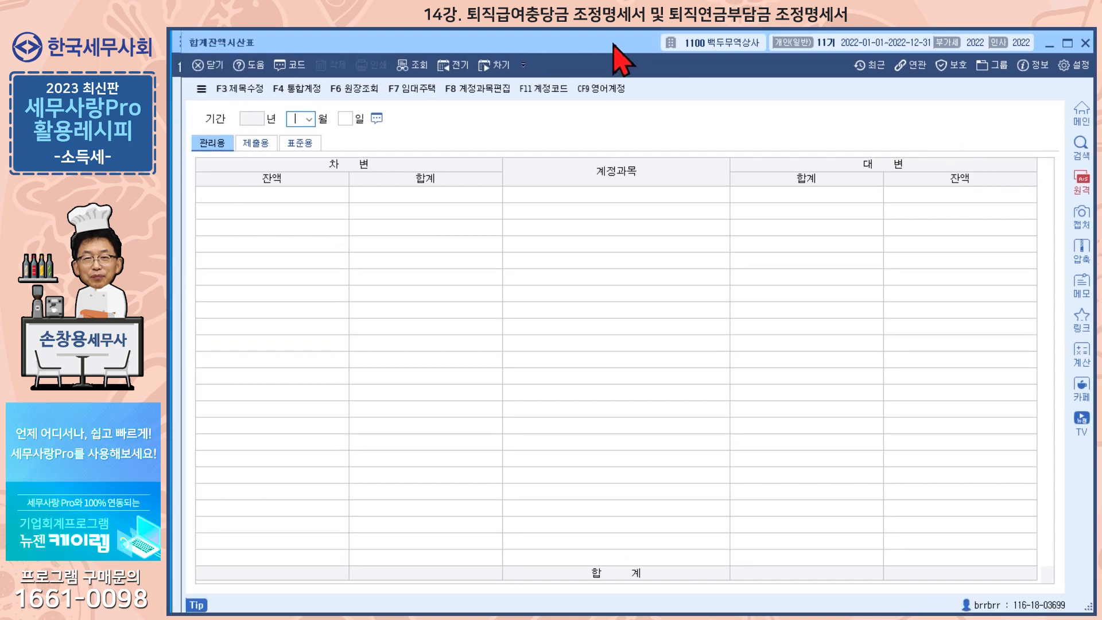
key("Return")
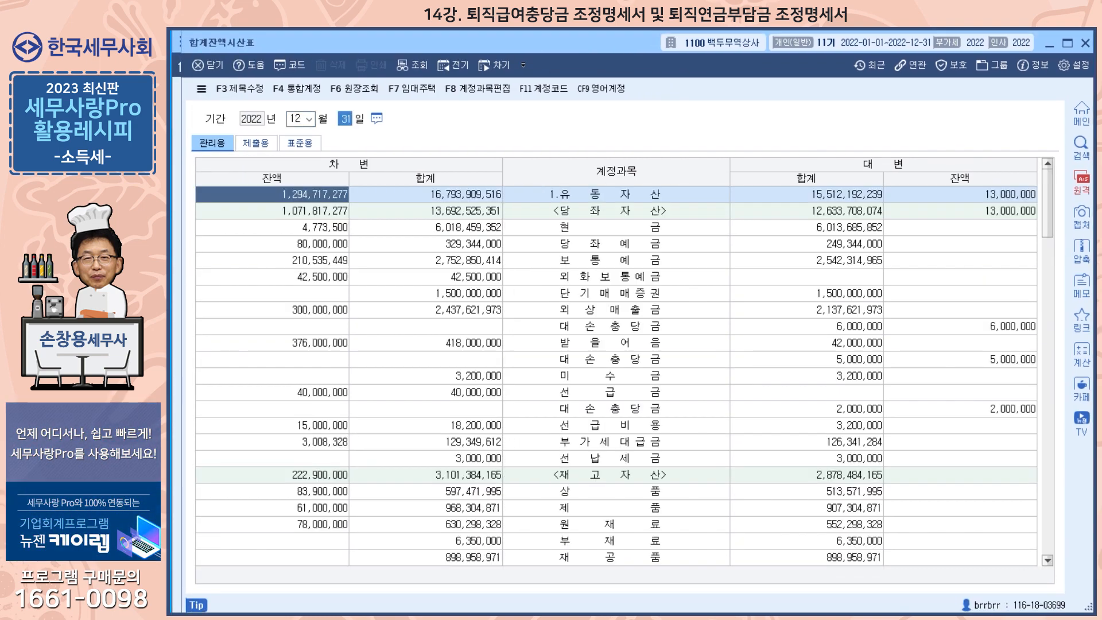
scroll(653, 517, "down", 5)
scroll(649, 504, "down", 4)
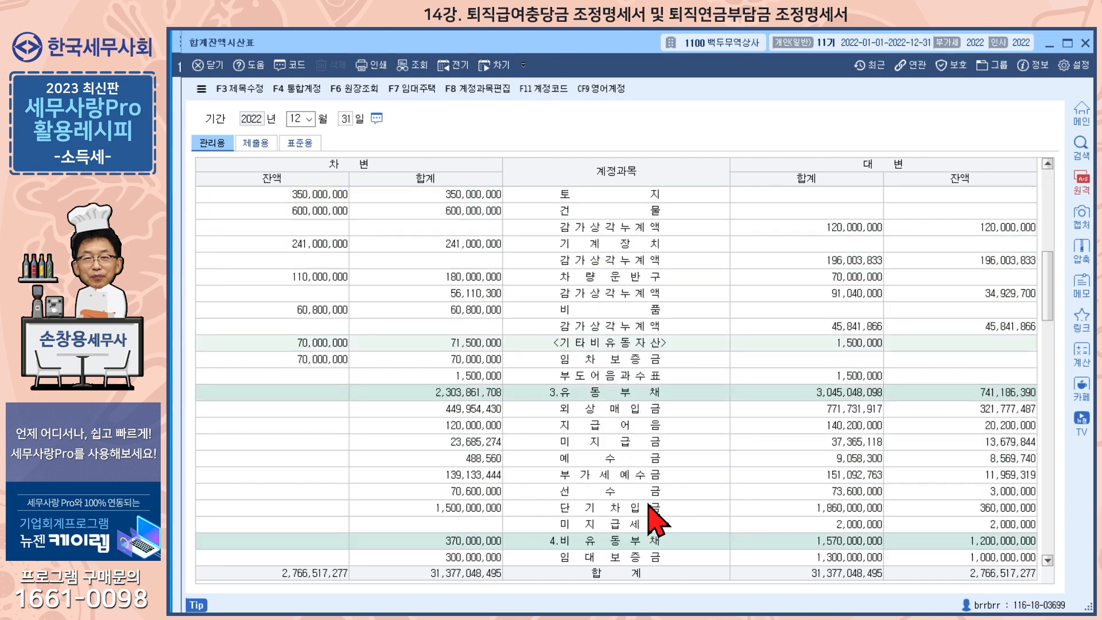
double_click(644, 524)
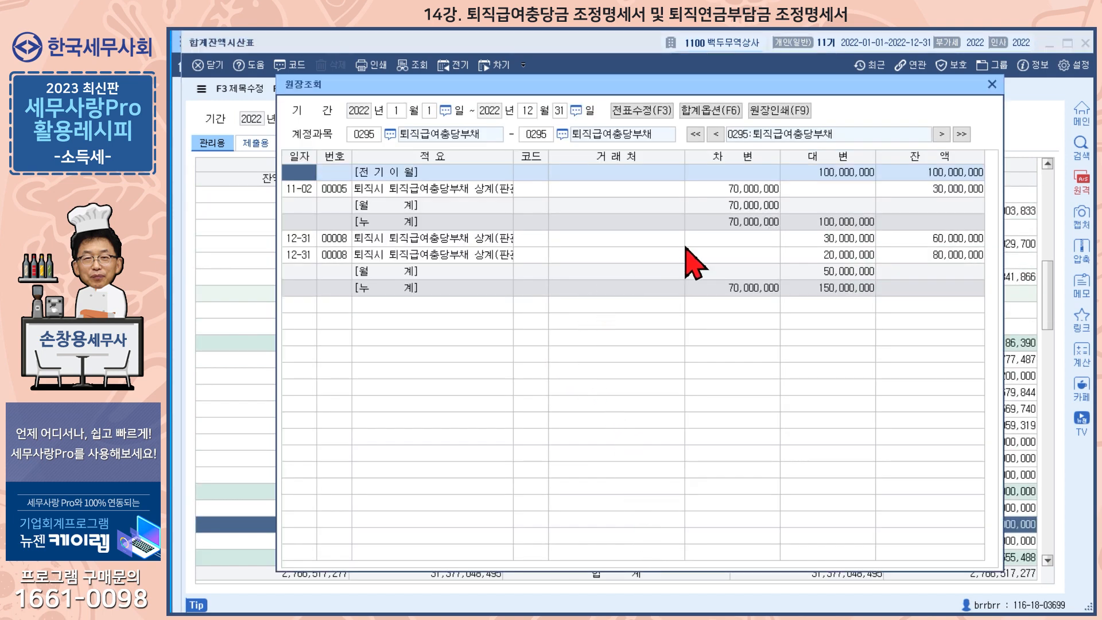
Inspect the vouchers behind the 11-02 debit and both 12-31 credits, and close the ledger and the trial balance.
left_click(750, 190)
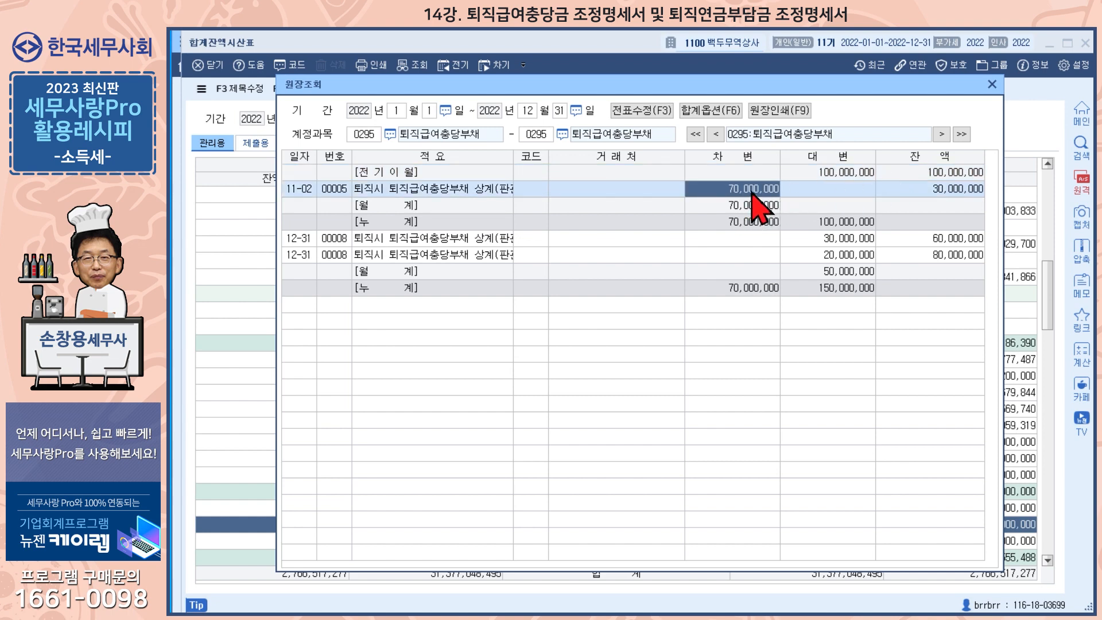
double_click(752, 194)
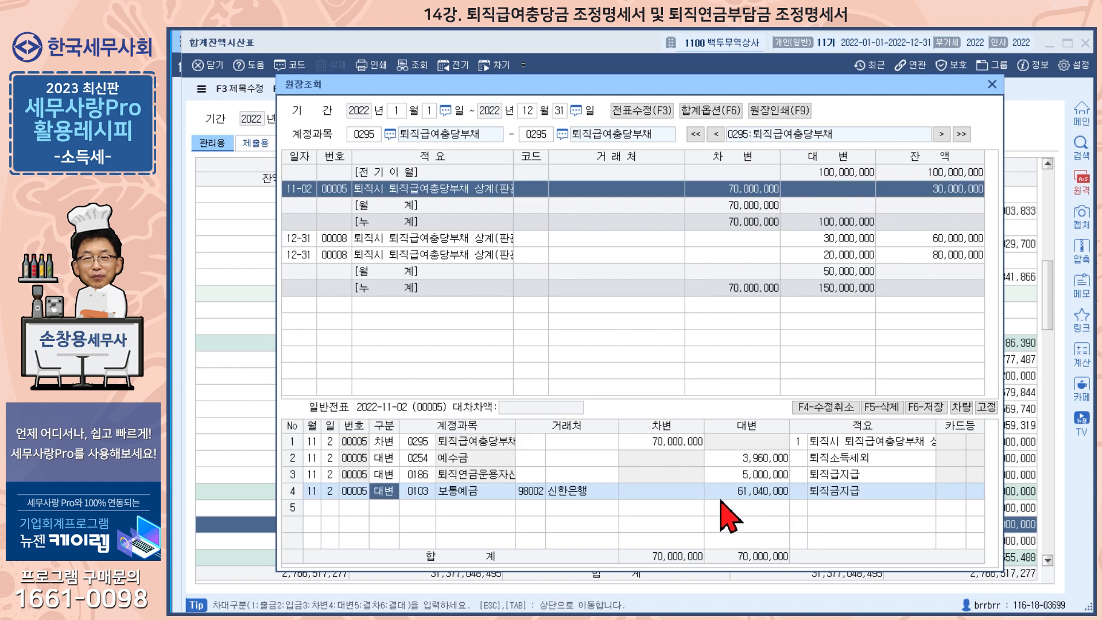
left_click(772, 476)
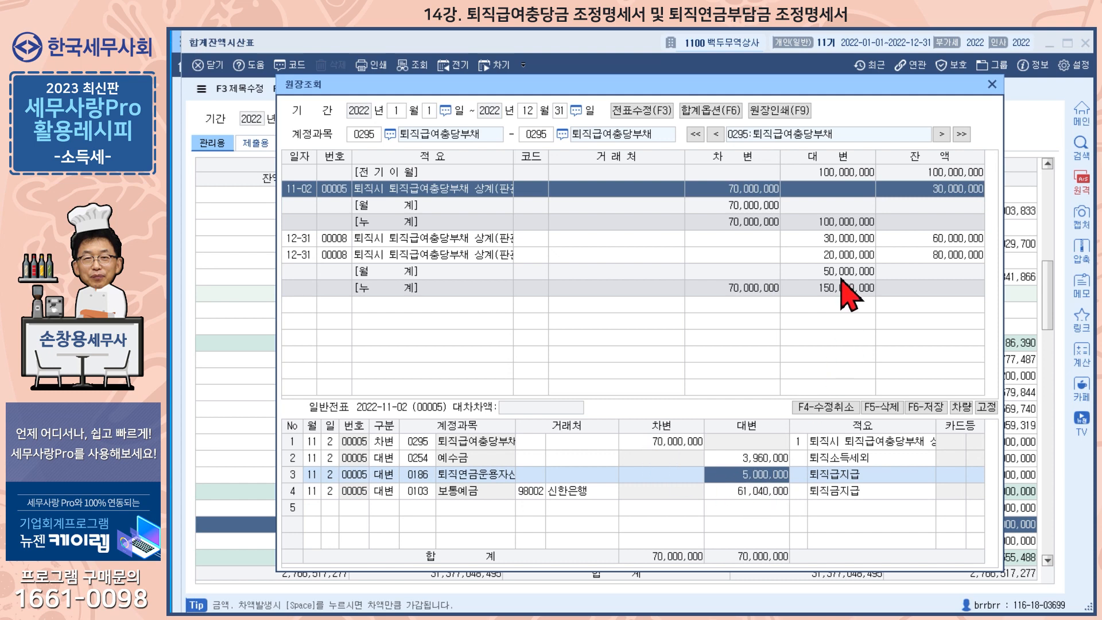
left_click(841, 241)
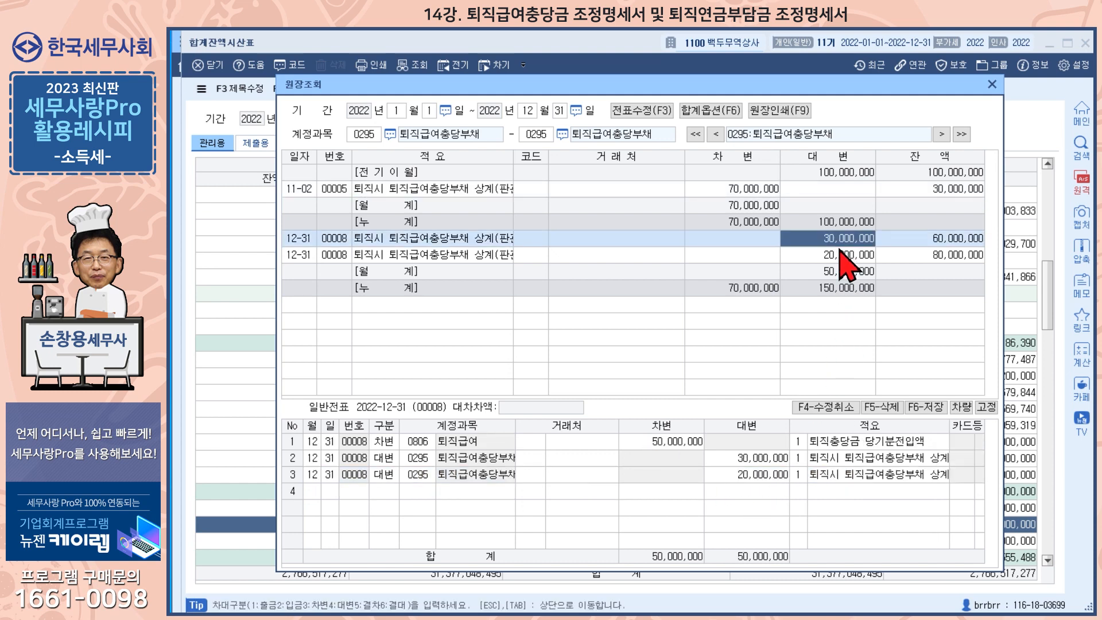
left_click(842, 255)
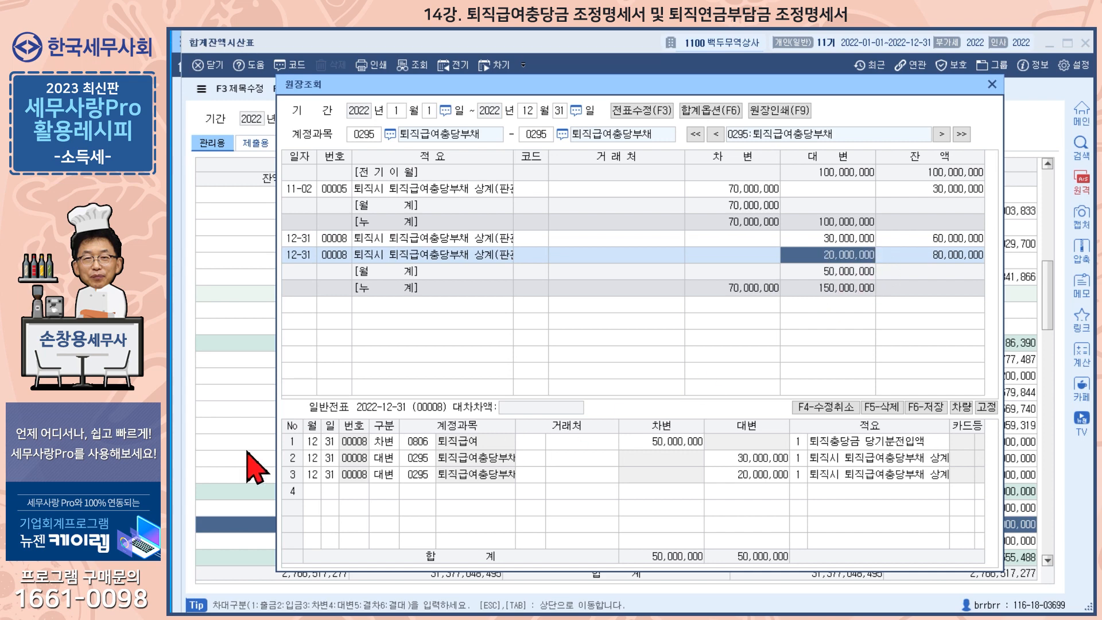
key("Escape")
key("Escape")
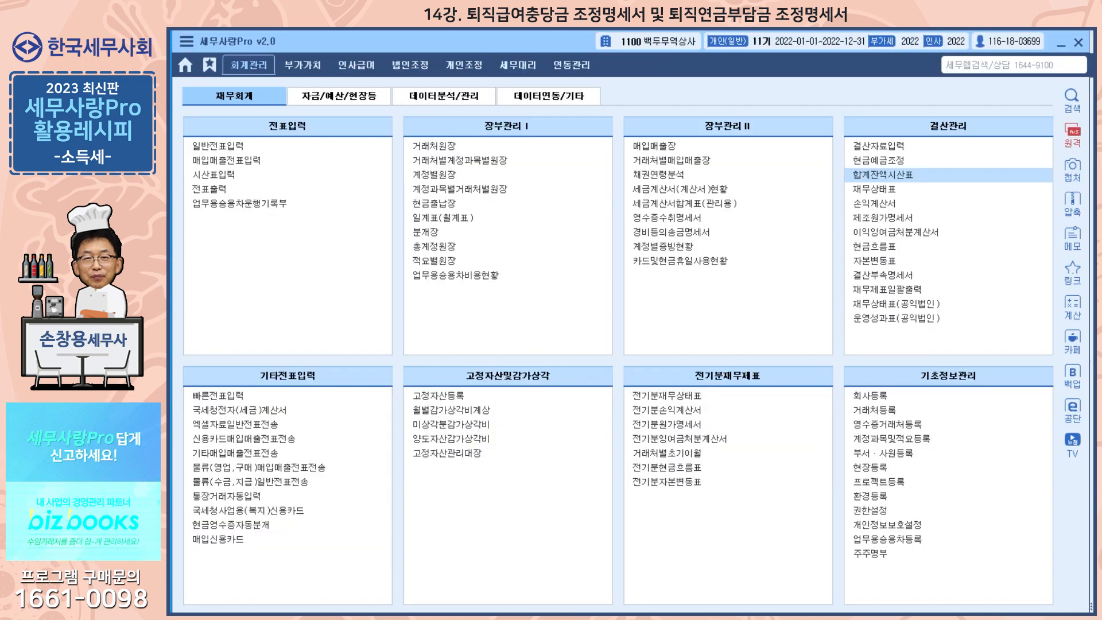
Open the 퇴직급여충당금조정명세서 for individual tax adjustment, request loading from the vouchers and decline it.
left_click(477, 74)
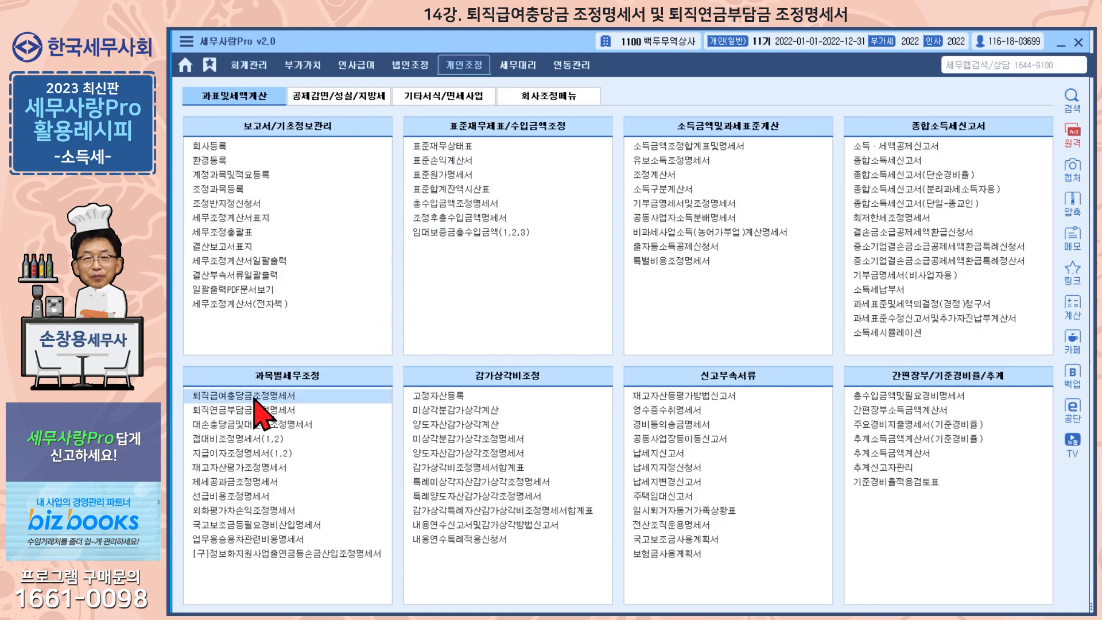
left_click(255, 397)
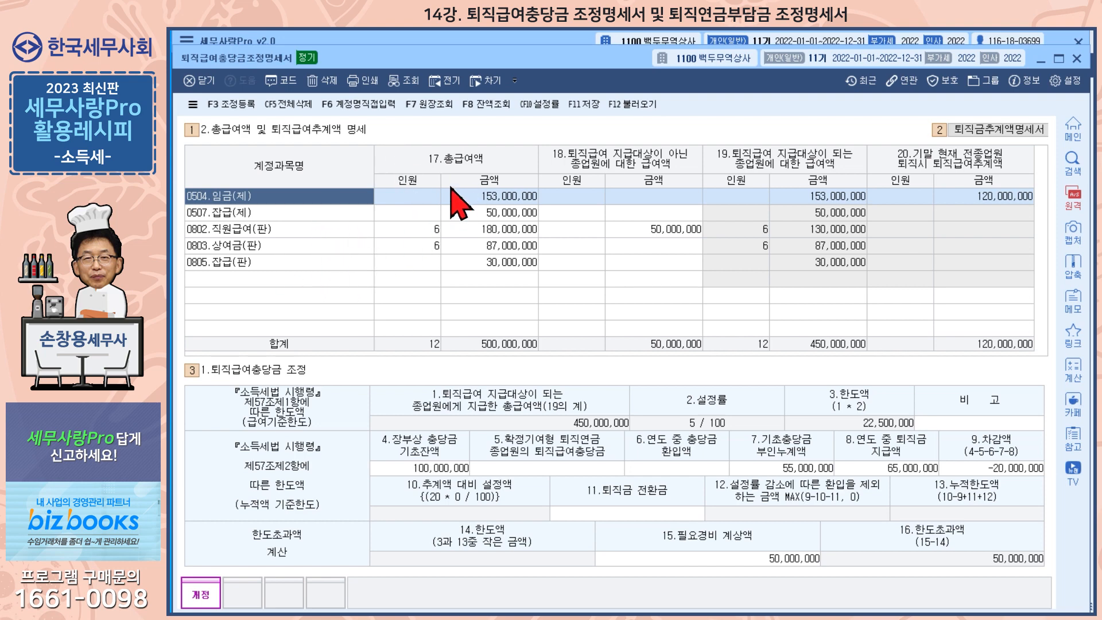
left_click(637, 105)
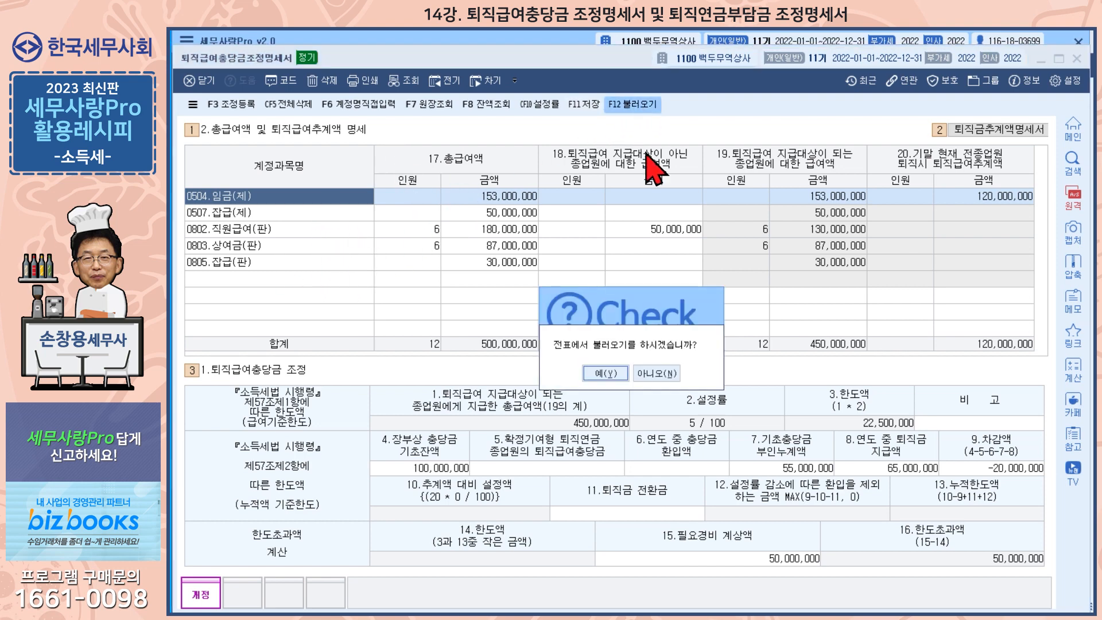
left_click(661, 373)
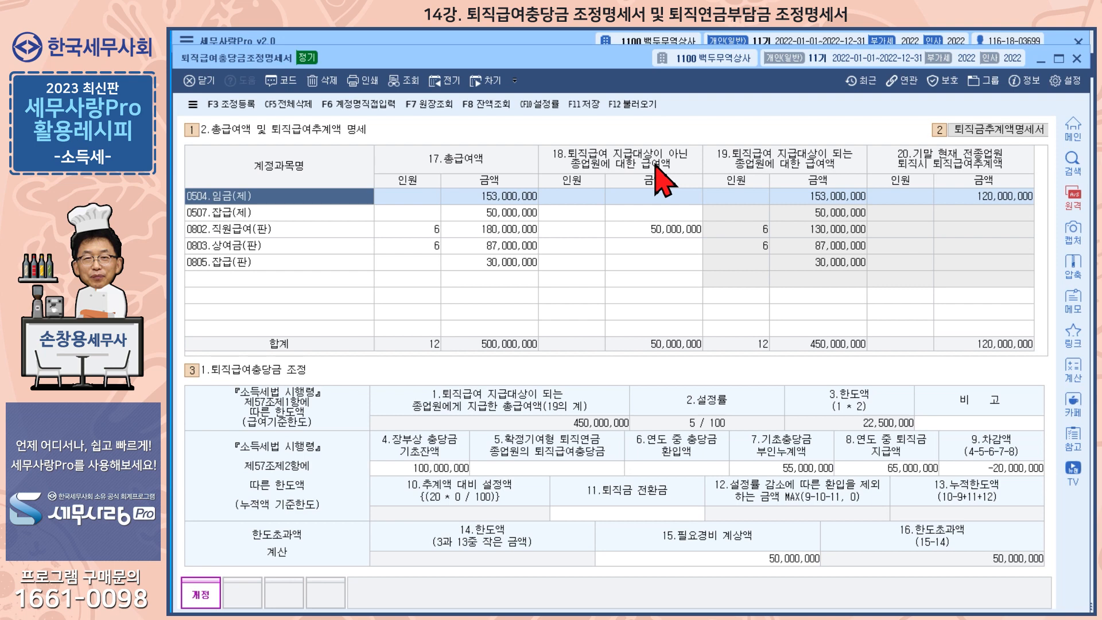
Check the column 18 amount for 0802.직원급여(판), view the 퇴직금추계액 명세서 and the 인사급여 forms, and close the 명세서.
left_click(677, 230)
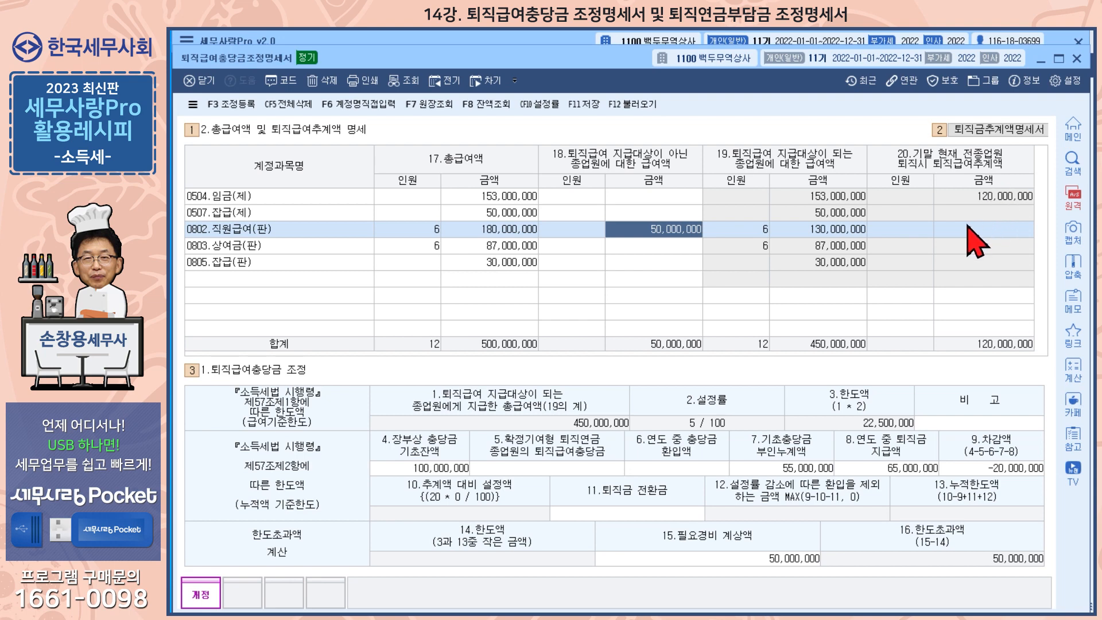
left_click(995, 132)
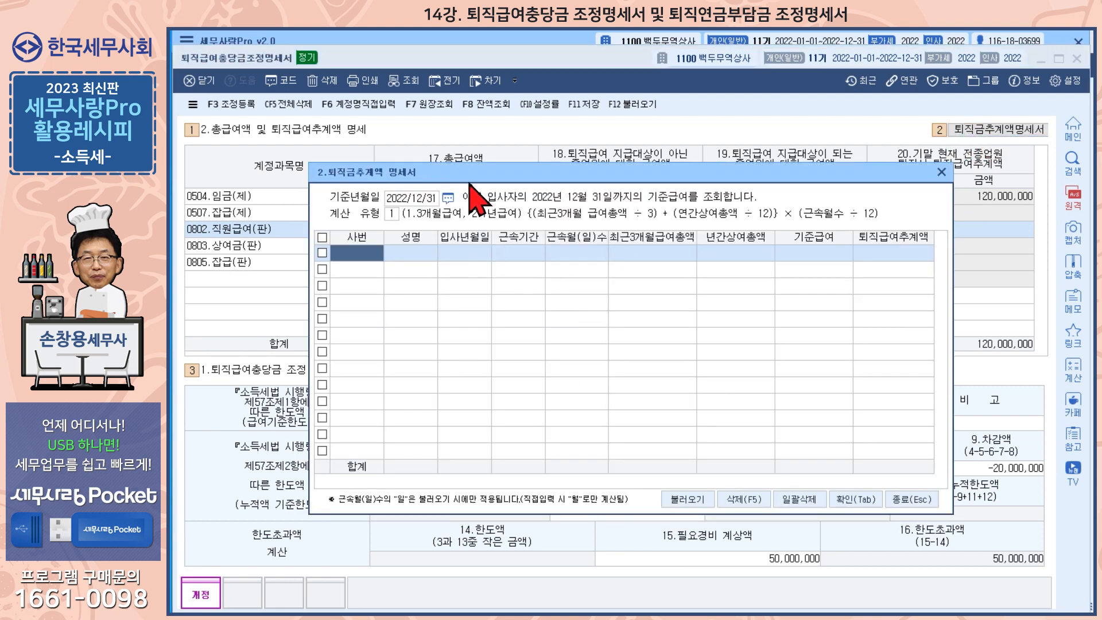
left_click(537, 35)
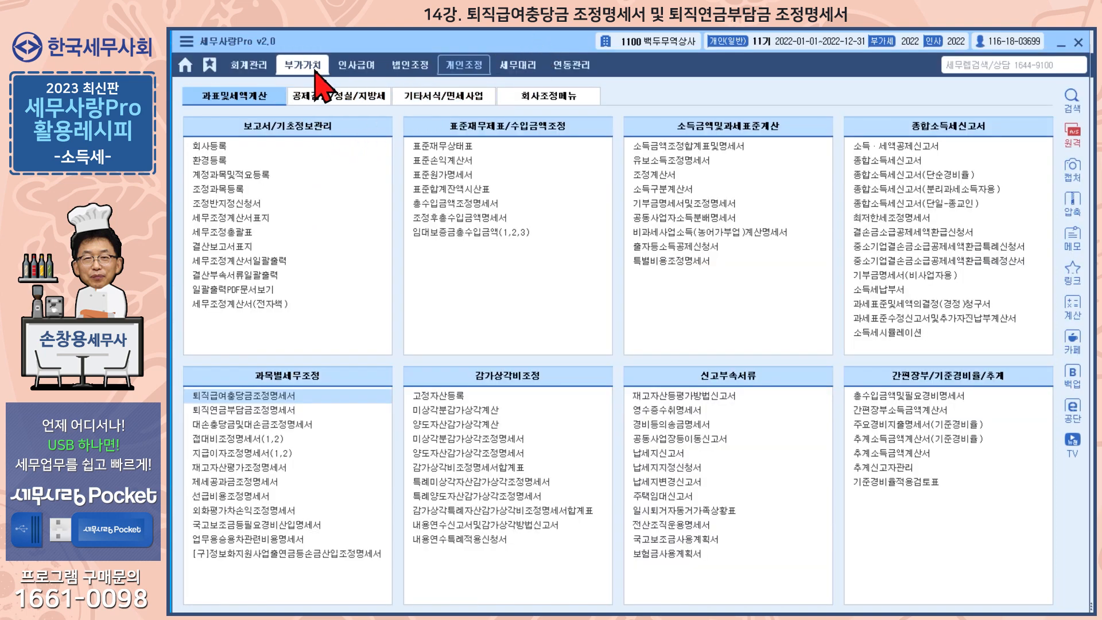
left_click(372, 69)
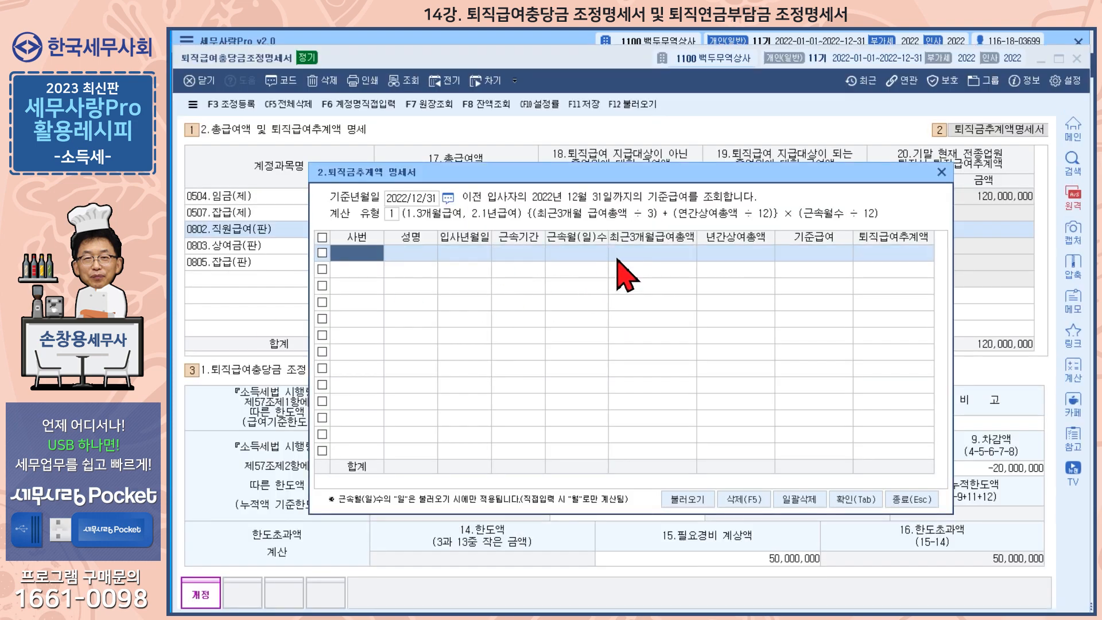
left_click(941, 172)
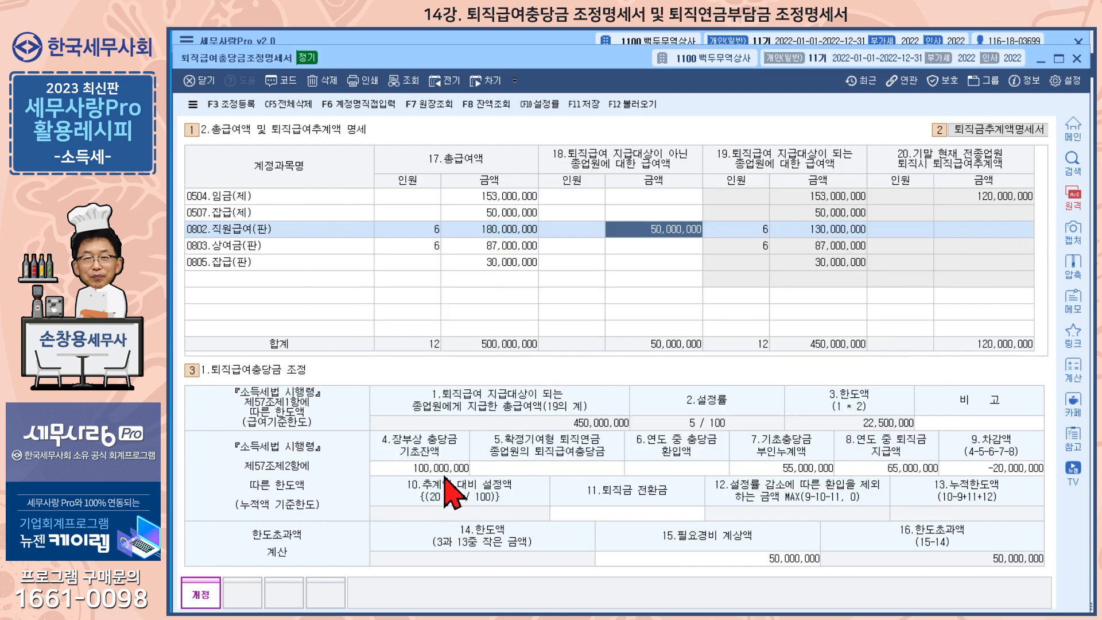
Examine the 퇴직급여충당금 조정 amounts: 기초잔액, 부인누계액, 퇴직금 지급액, 차감액 and 필요경비 계상액.
left_click(426, 474)
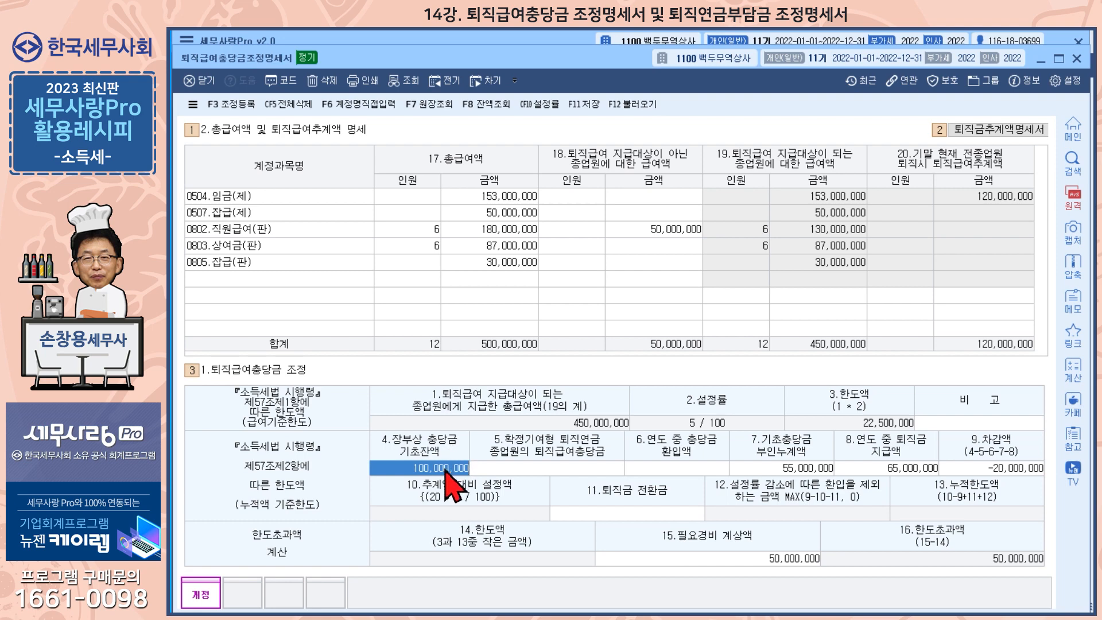
left_click(788, 469)
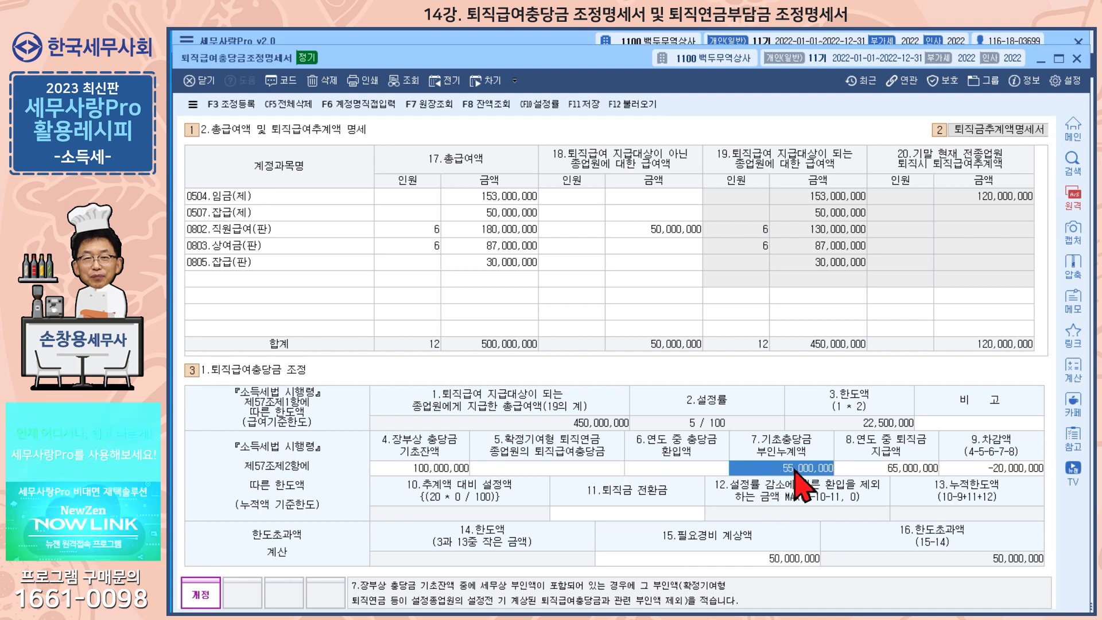
left_click(904, 468)
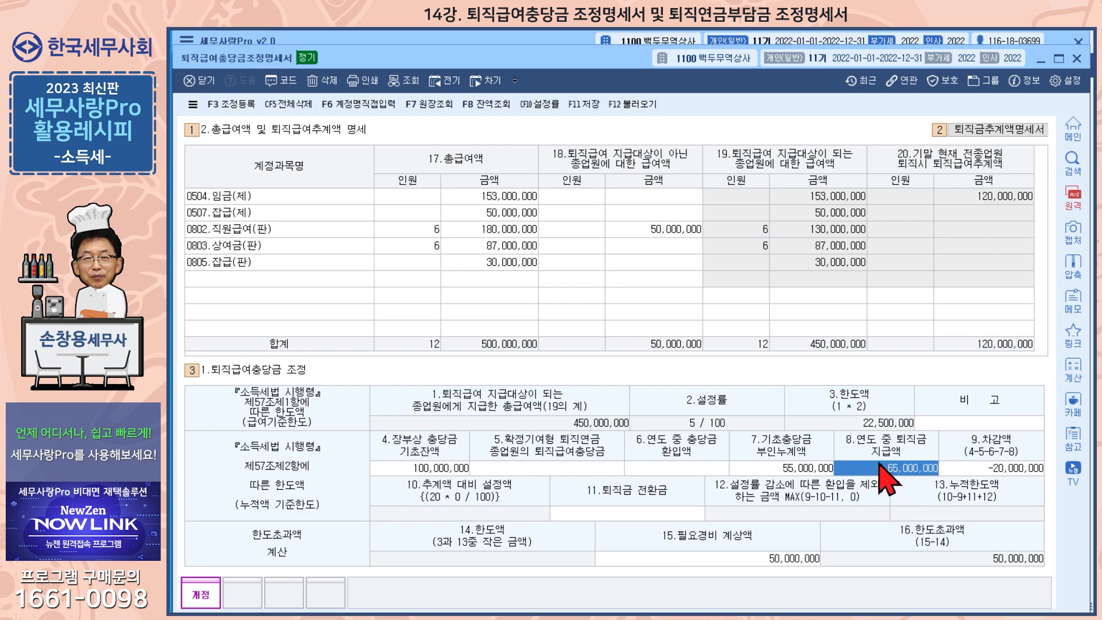
left_click(996, 475)
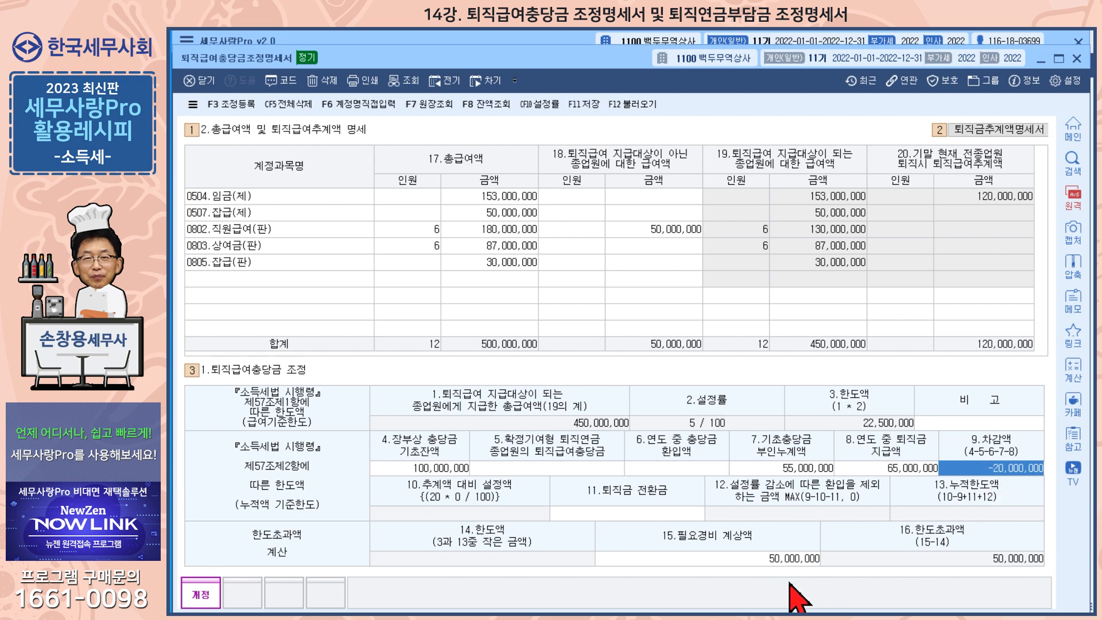
left_click(684, 562)
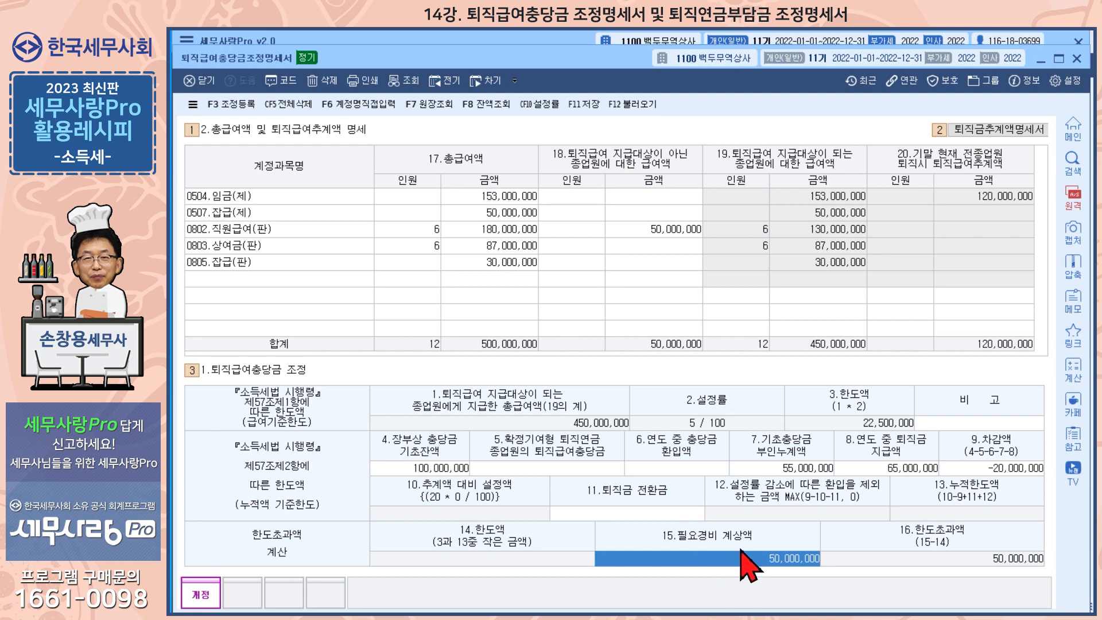
Review the 퇴직급여충당금한도초과 and 전기퇴직급여충당금한도초과 entries in the 조정 등록 and close it.
left_click(235, 105)
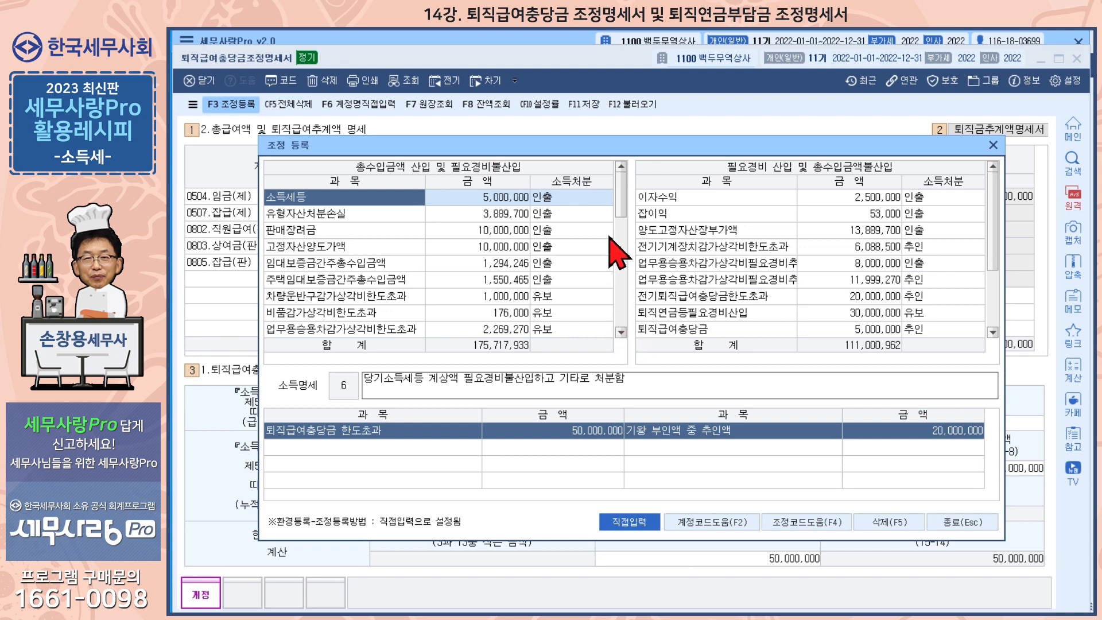
scroll(618, 241, "down", 3)
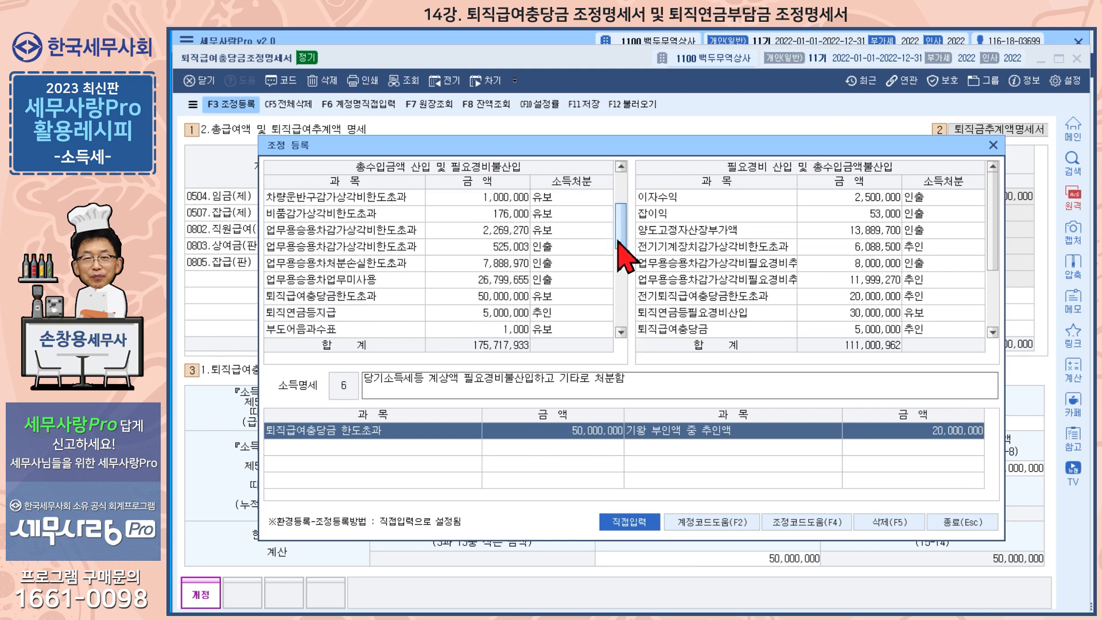
left_click(375, 301)
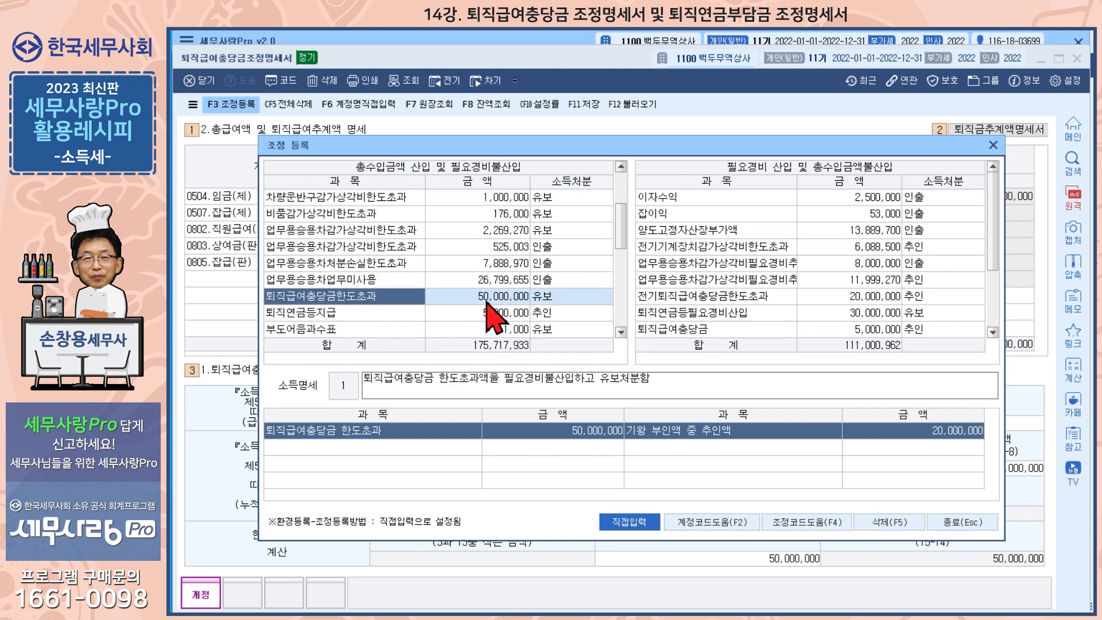
left_click(740, 299)
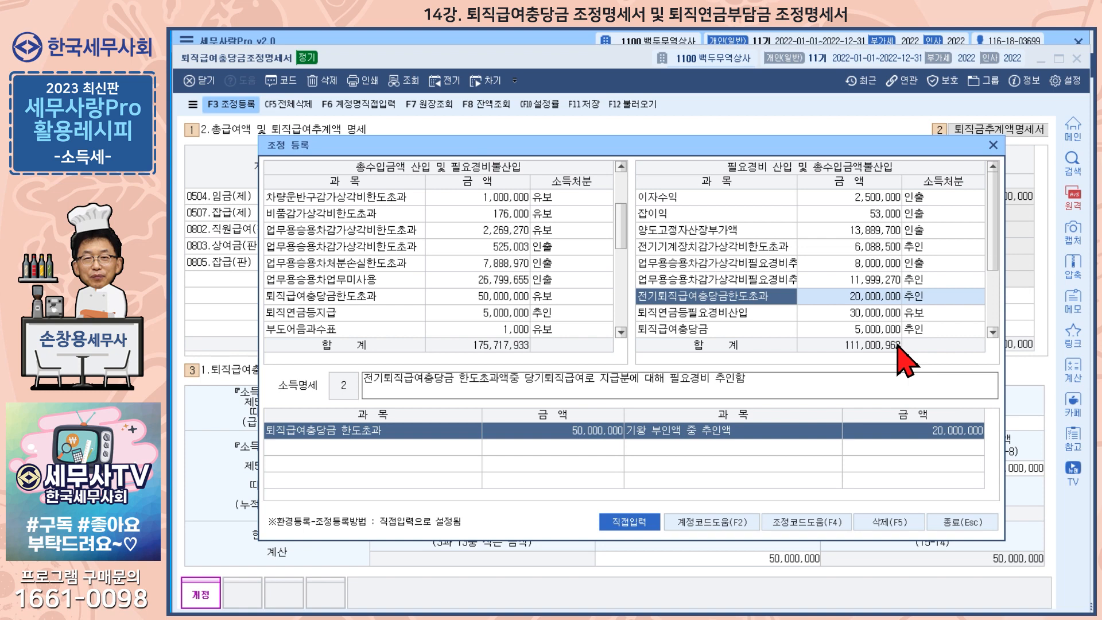
left_click(993, 144)
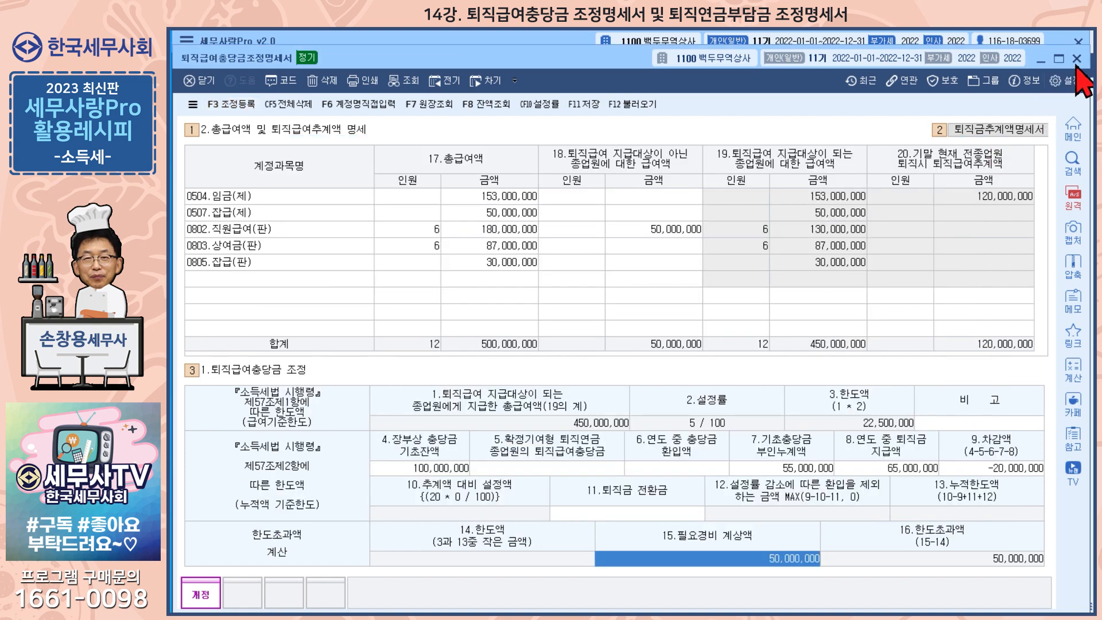
Close the 퇴직급여충당금조정명세서, open the 퇴직연금부담금조정명세서 and check item 23, 기중 퇴직연금예치금 등 수령 및 해약액.
left_click(1077, 60)
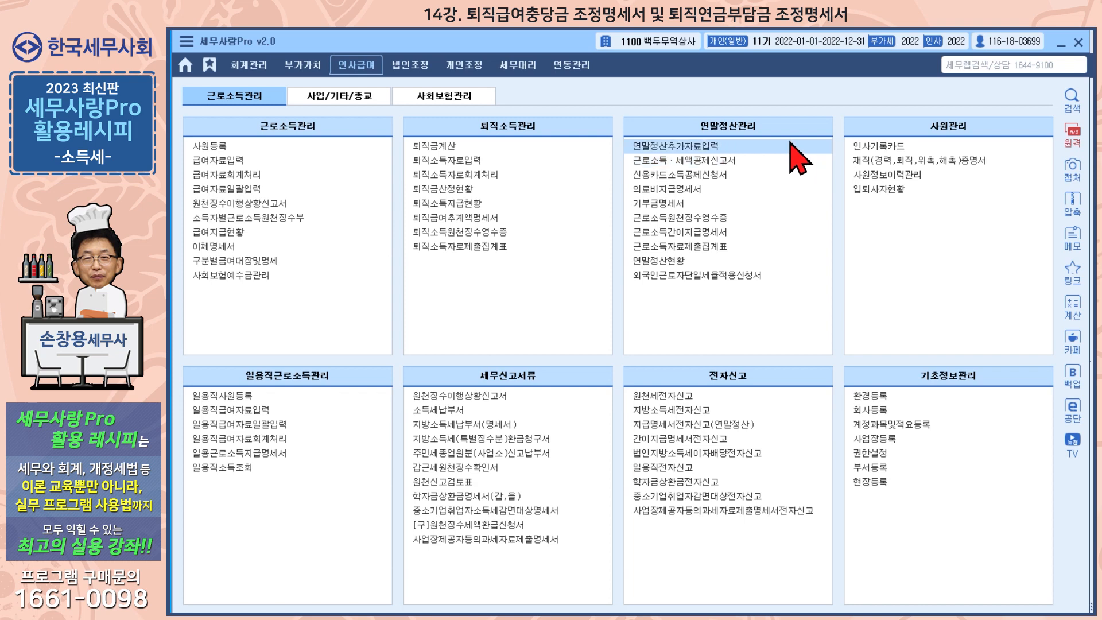
left_click(464, 64)
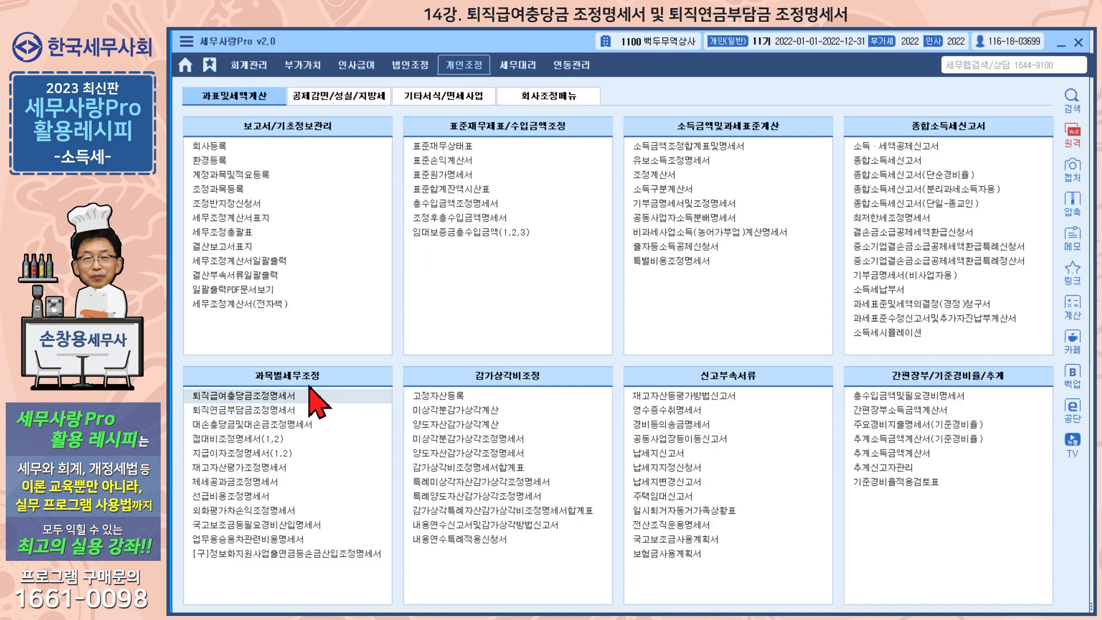
left_click(287, 412)
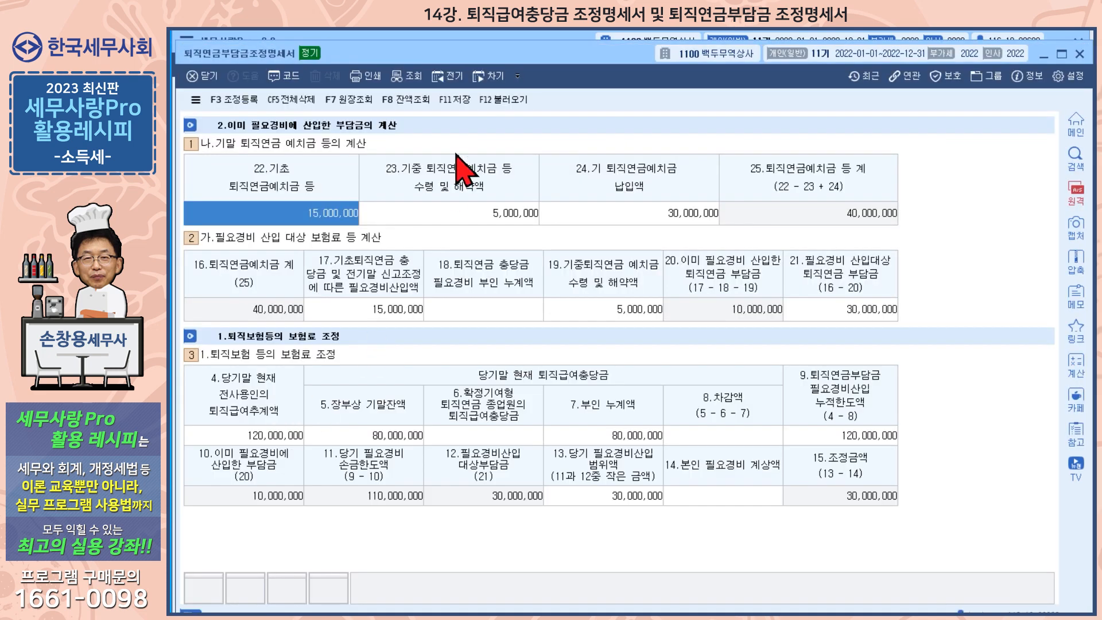
left_click_drag(528, 56, 528, 47)
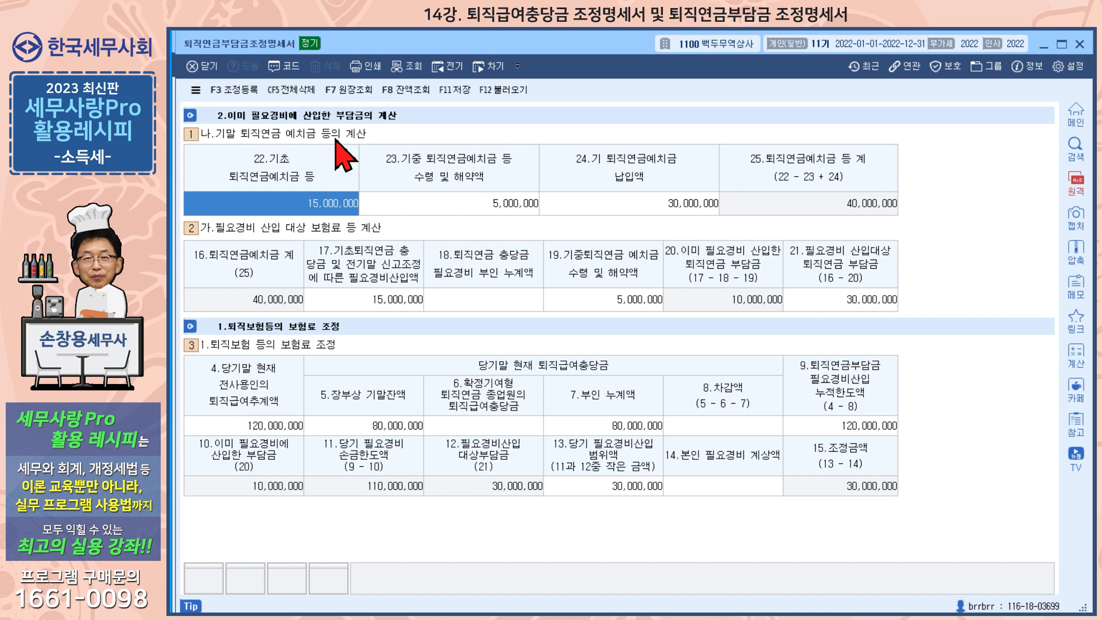
left_click(468, 211)
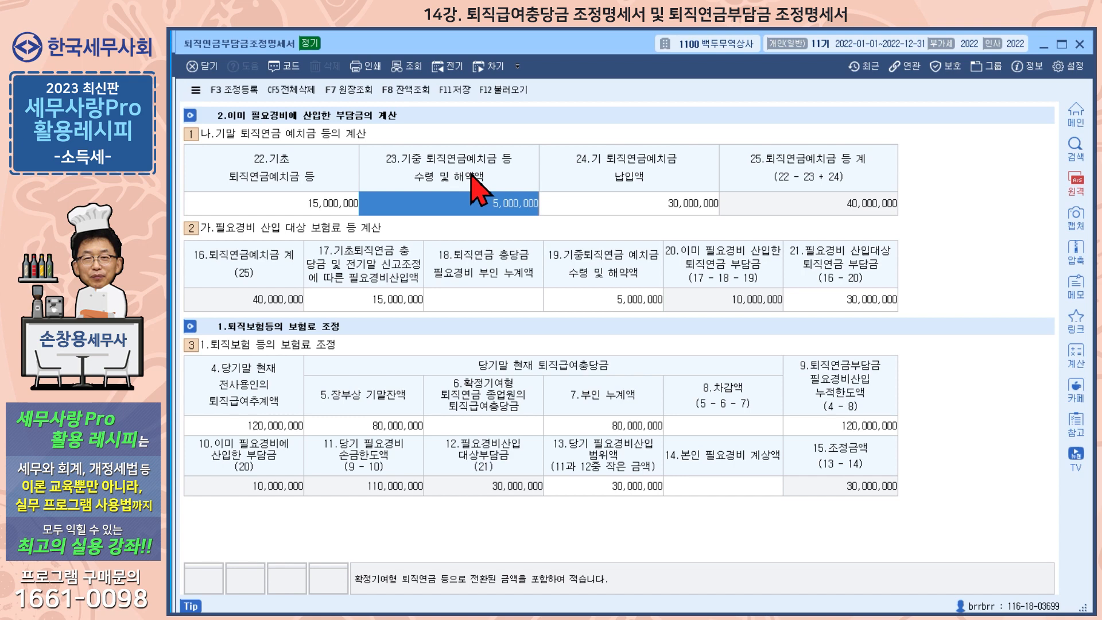
Check item 24, 기 퇴직연금예치금 납입액, and item 17, the 기초퇴직연금 충당금 및 전기말 신고조정에 따른 필요경비산입액.
left_click(665, 213)
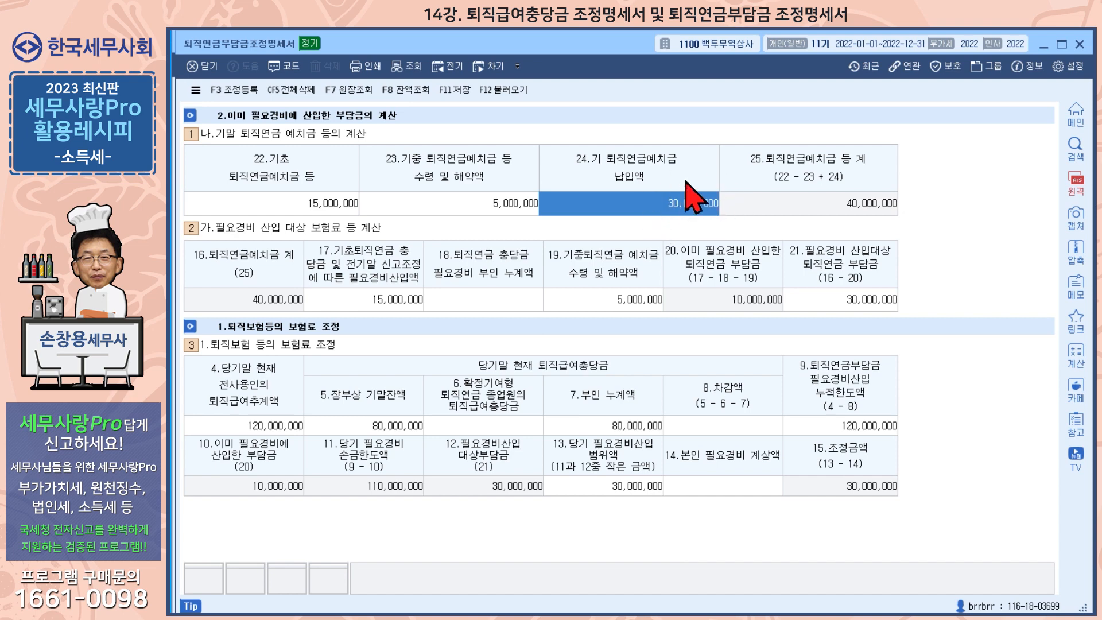
left_click(360, 294)
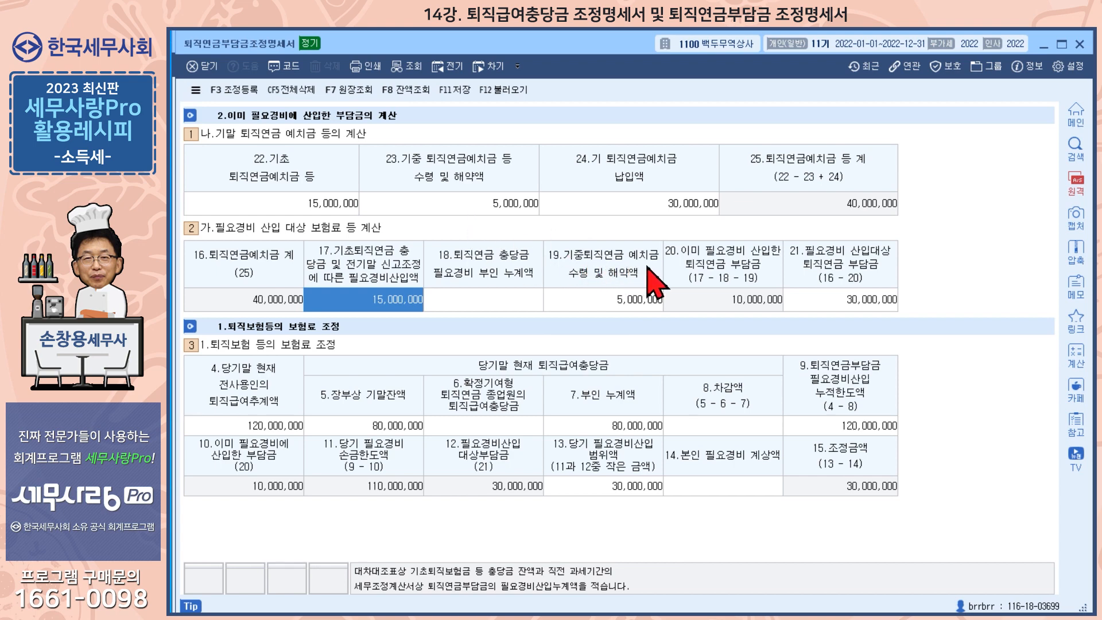
Clear item 23, 기중 퇴직연금예치금 등 수령 및 해약액, and re-enter it as 5,000,000.
left_click(472, 210)
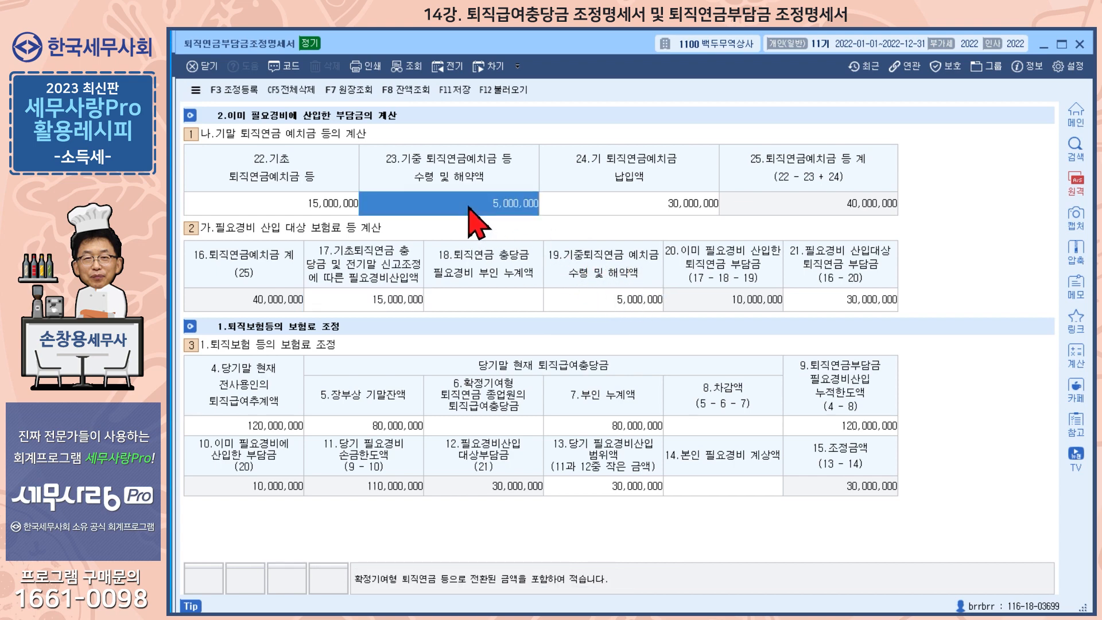
key("Delete")
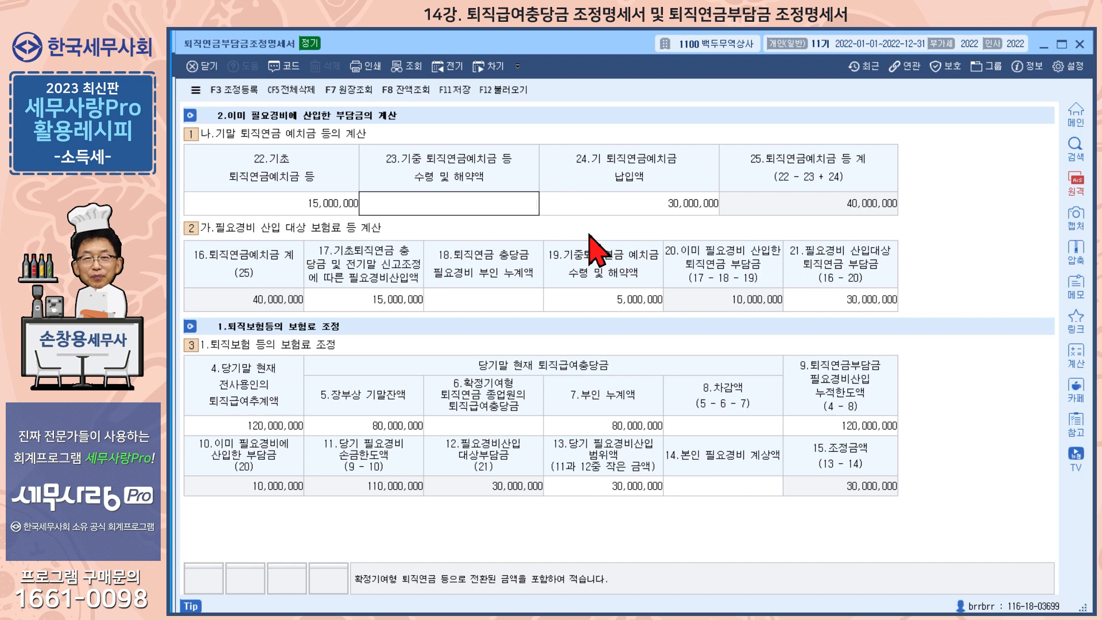
key("Return")
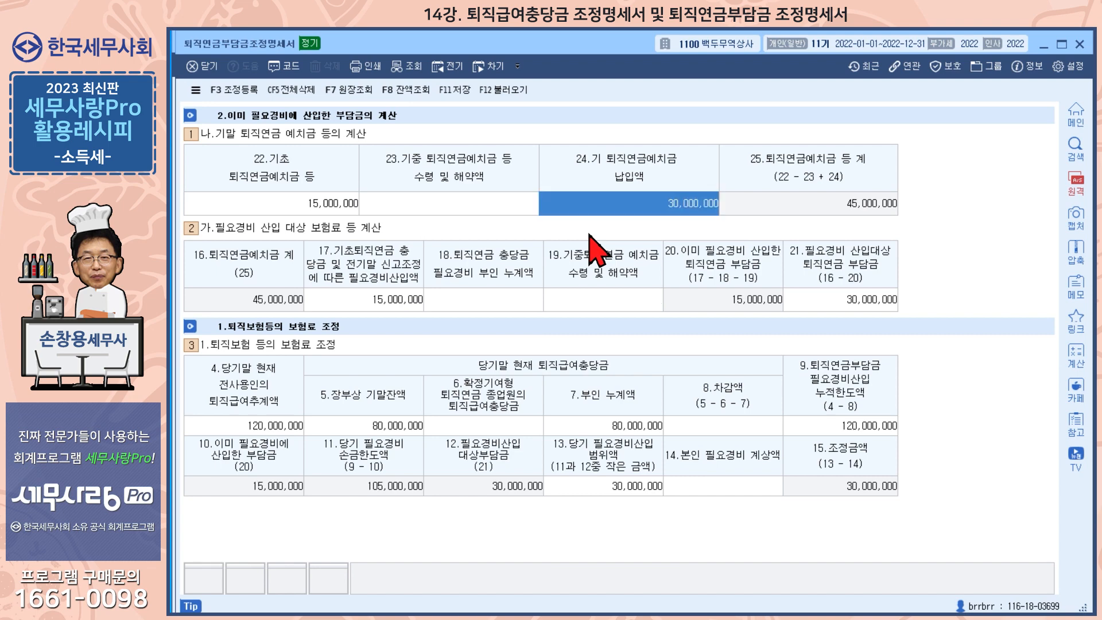
left_click(499, 210)
type("8")
key("Return")
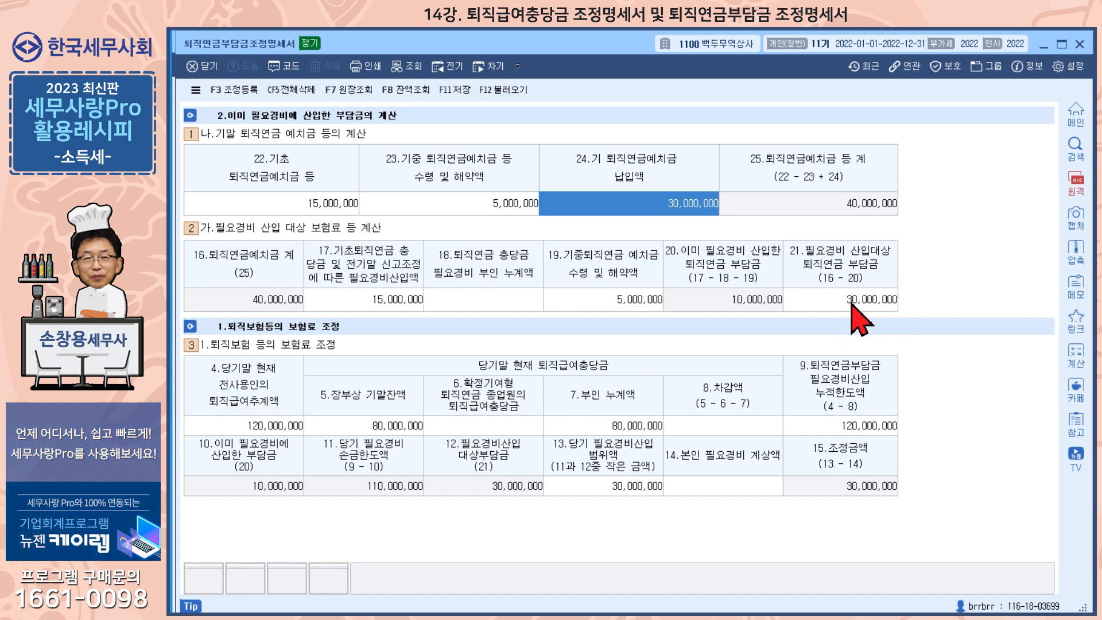
Examine the 퇴직보험 등의 보험료 조정 amounts: 퇴직급여추계액, 장부상 기말잔액, 부인 누계액 and 당기 필요경비산입 범위액.
left_click(265, 428)
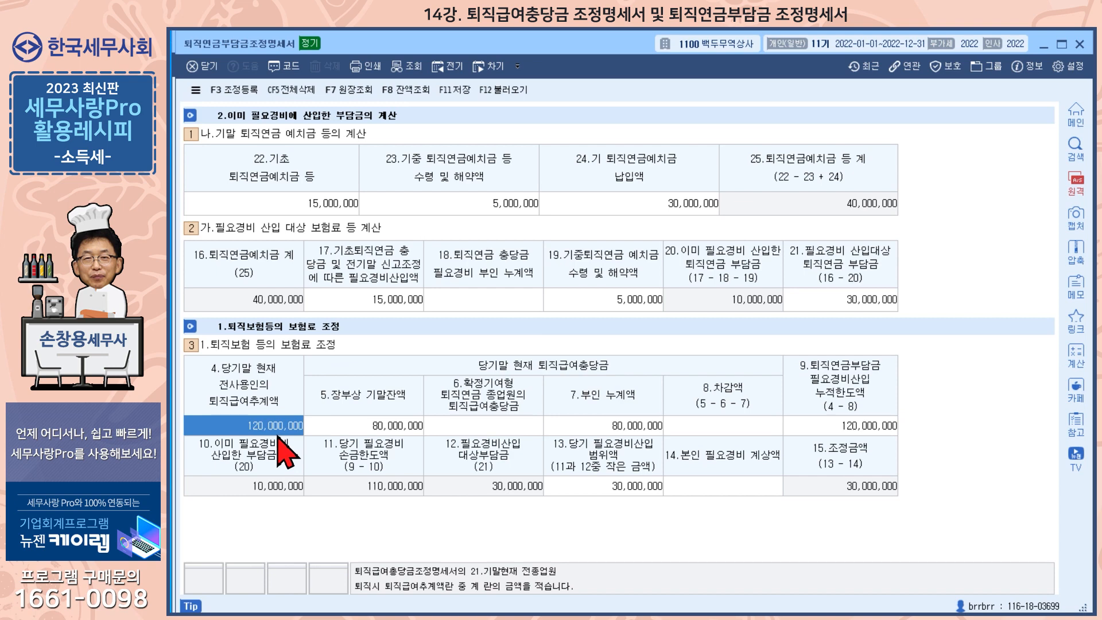
left_click(396, 429)
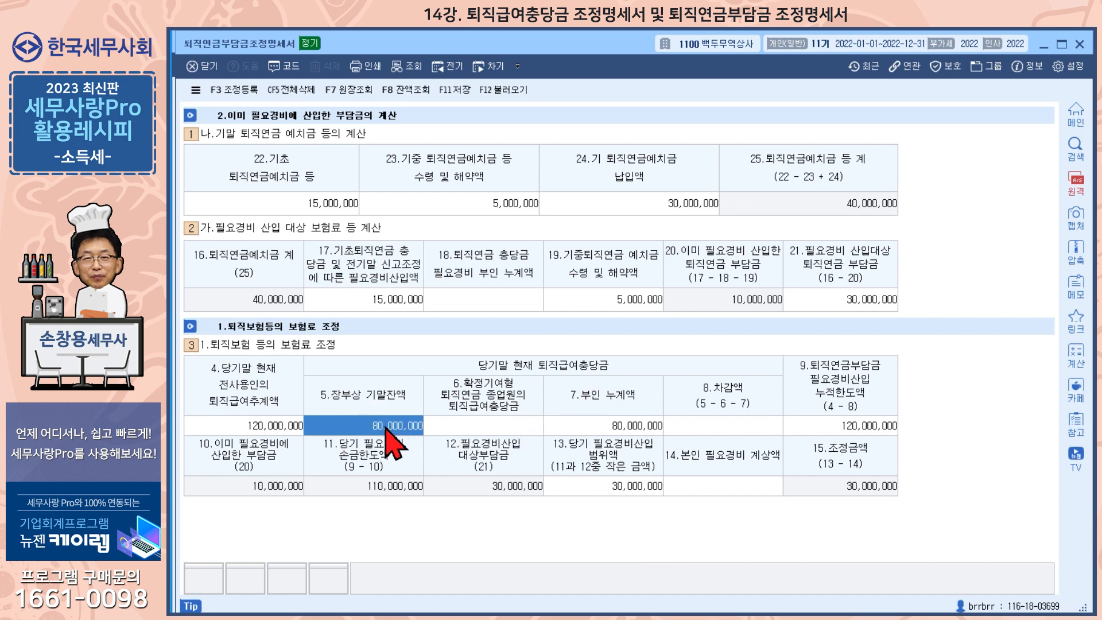
left_click(590, 425)
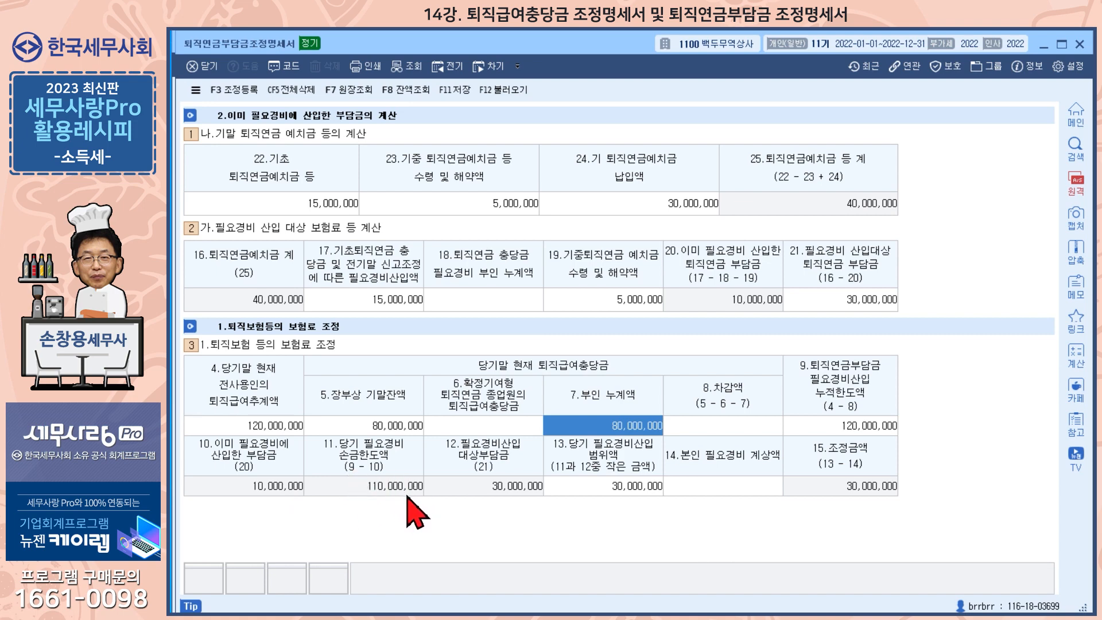
left_click(608, 489)
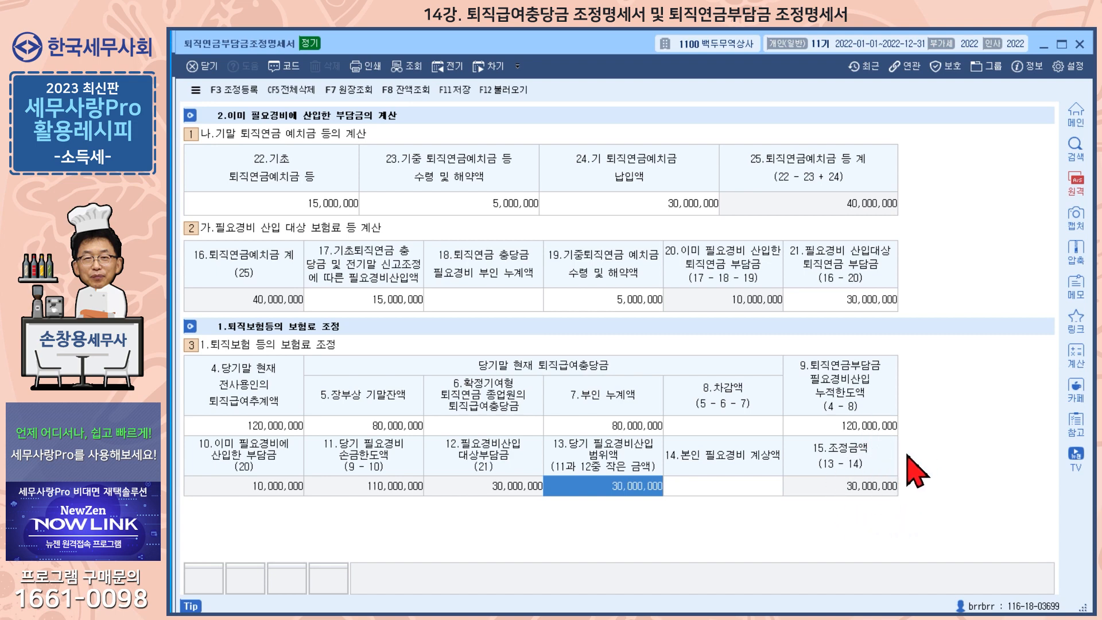
Open the 조정 등록, review the 퇴직연금등필요경비산입 entry and its 소득명세, and close it.
left_click(244, 97)
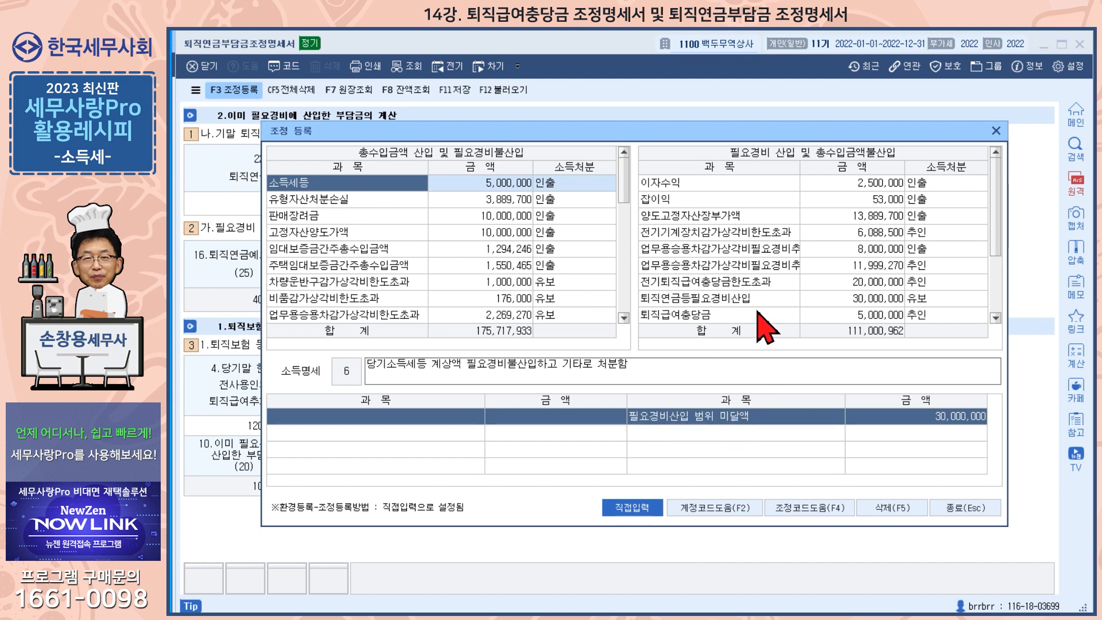
scroll(758, 316, "down", 1)
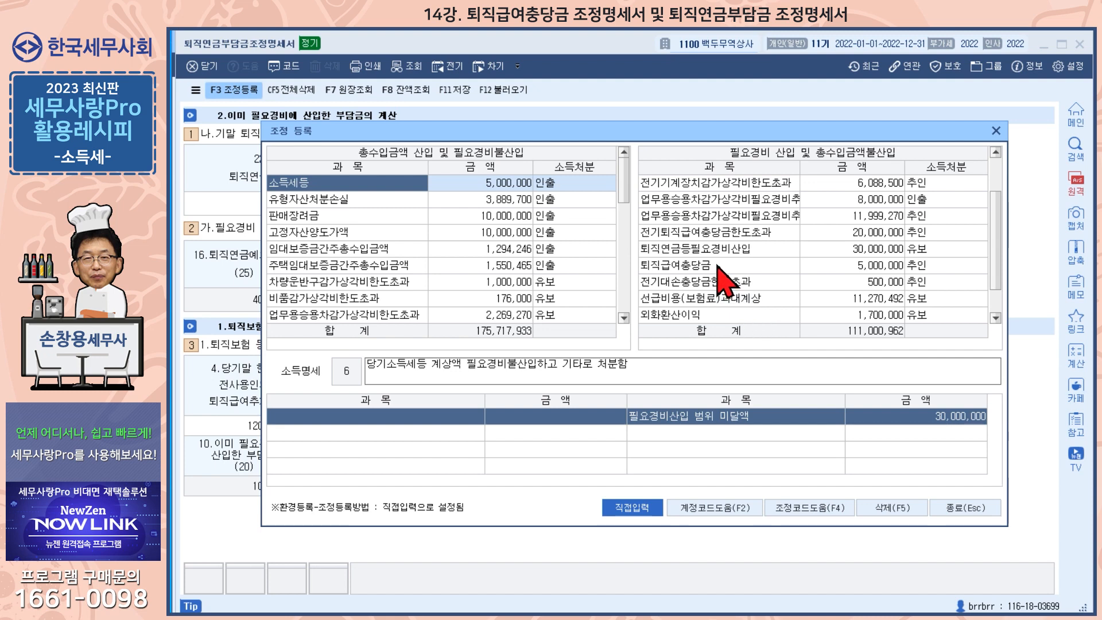
left_click(719, 251)
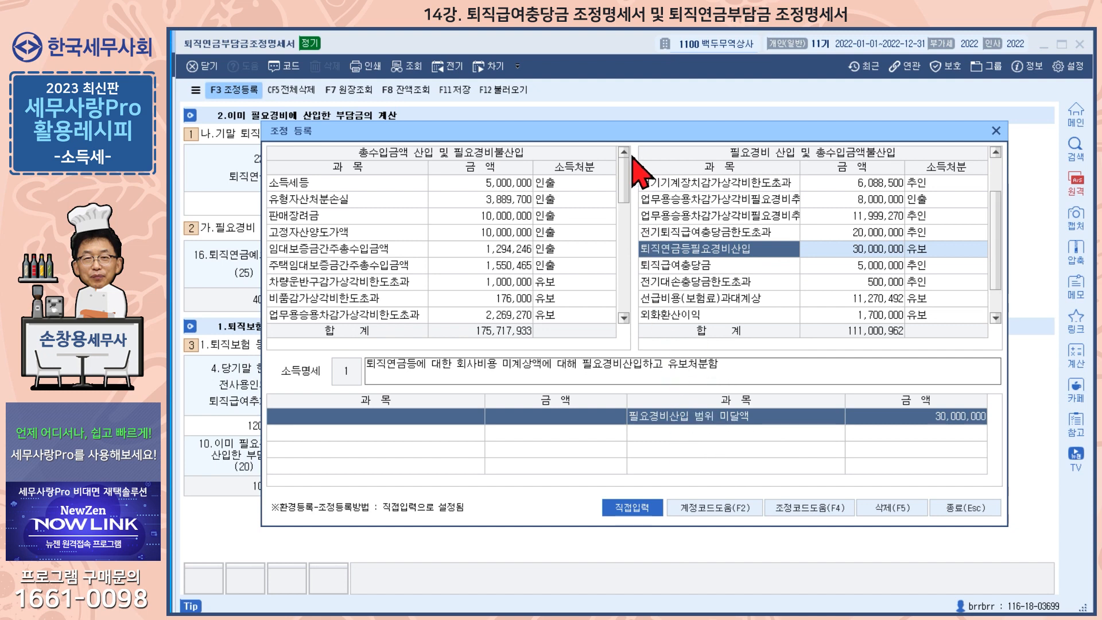
left_click(997, 132)
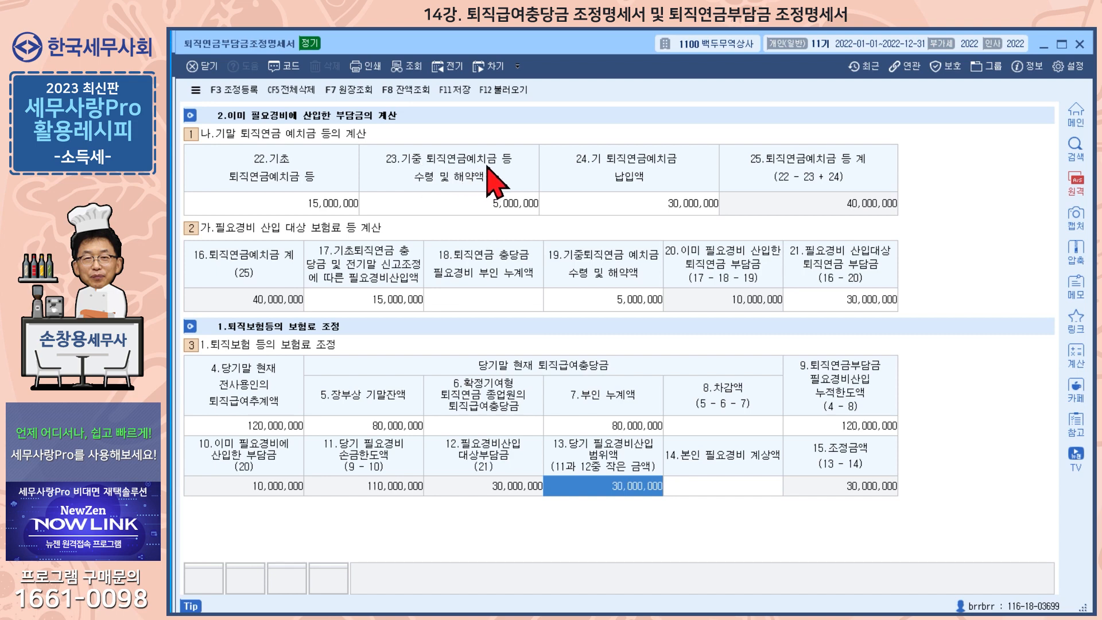
Check item 23, review the matching 퇴직연금등지급 and 퇴직급여충당금 entries in the 조정 등록, and close it.
left_click(487, 208)
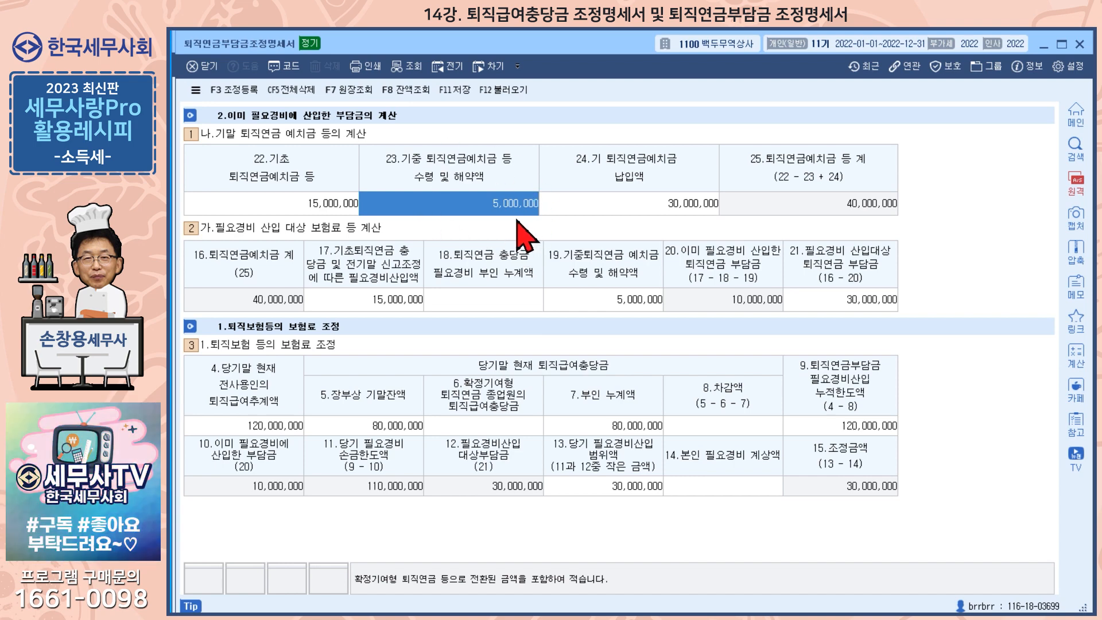
left_click(237, 93)
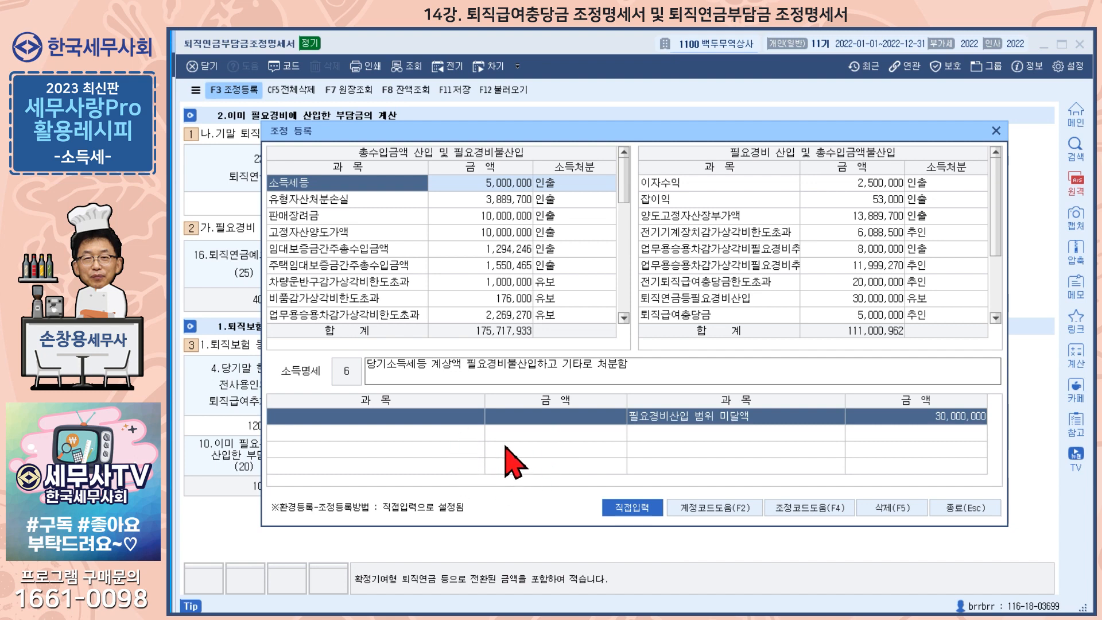
scroll(489, 304, "down", 1)
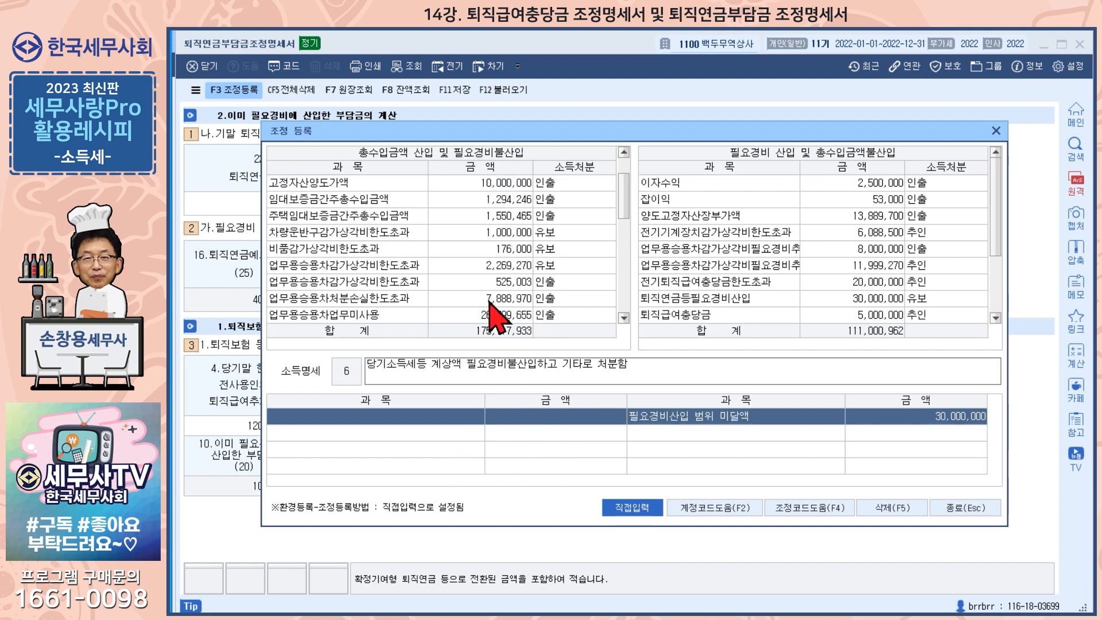
scroll(489, 304, "down", 1)
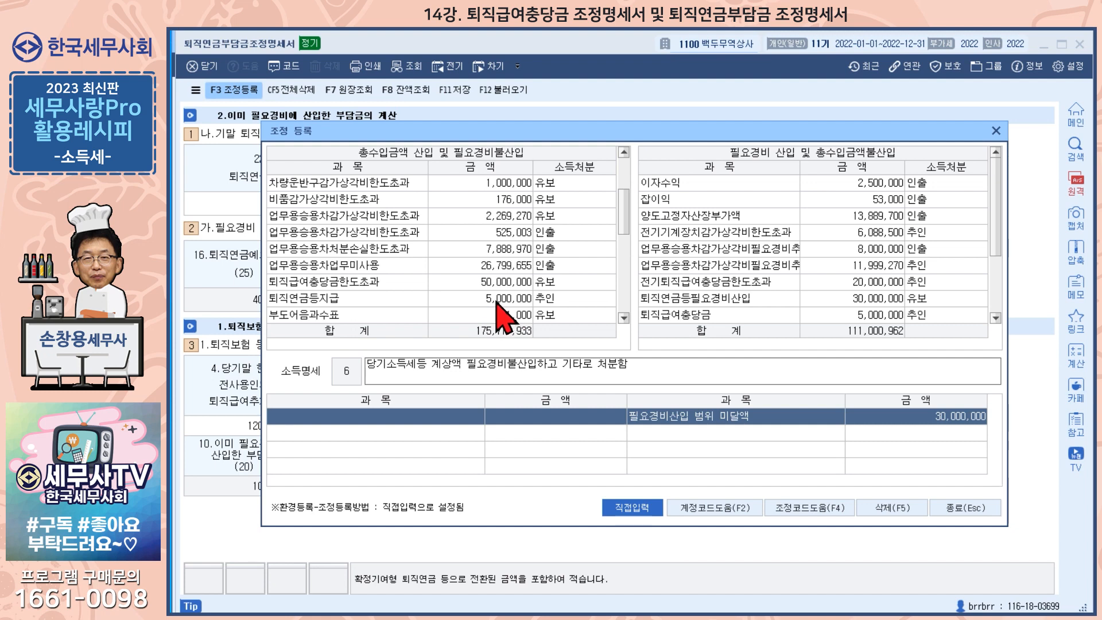
left_click(377, 303)
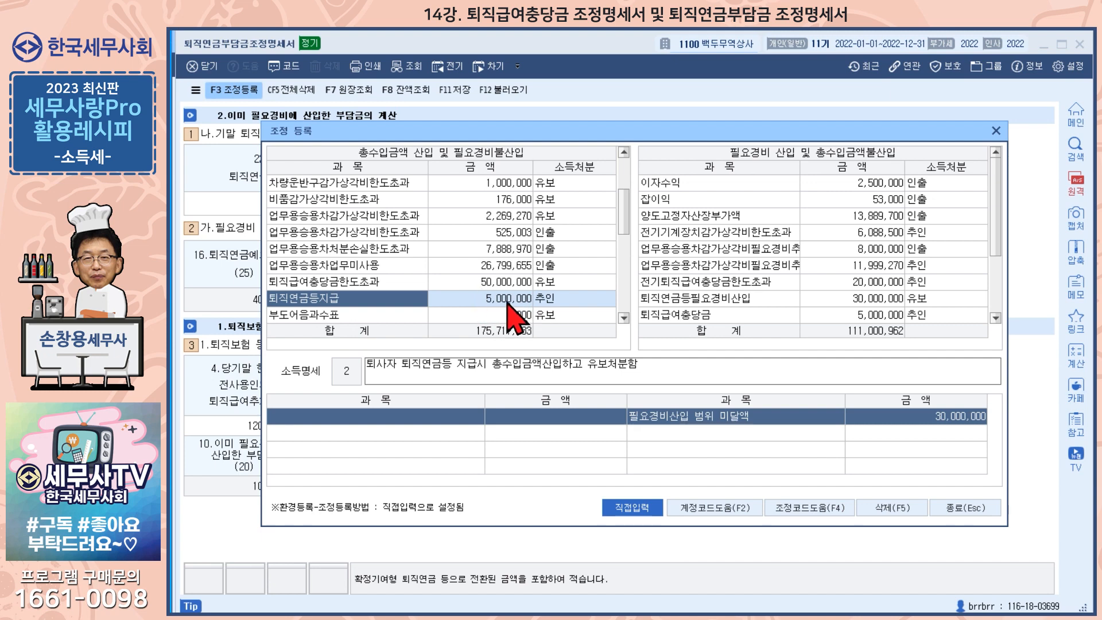
left_click(694, 314)
scroll(741, 330, "down", 1)
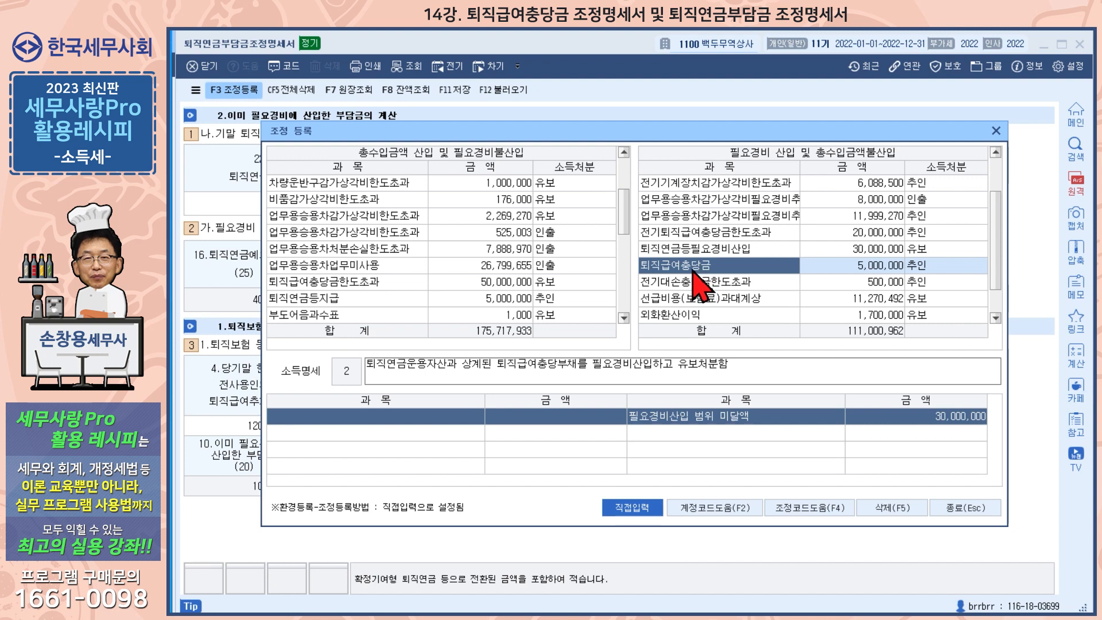
left_click(996, 132)
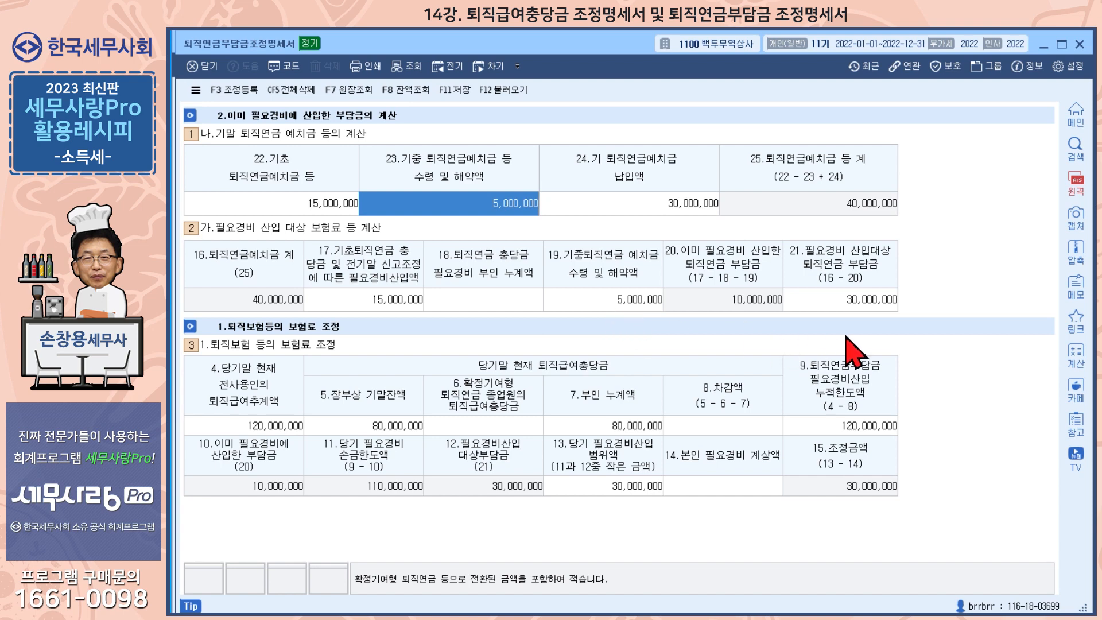
Set item 14, 본인 필요경비 계상액, to 30,000,000, check the 필요경비산입 범위 미달액 in the 조정 등록 and close it.
left_click(718, 484)
type("30000000")
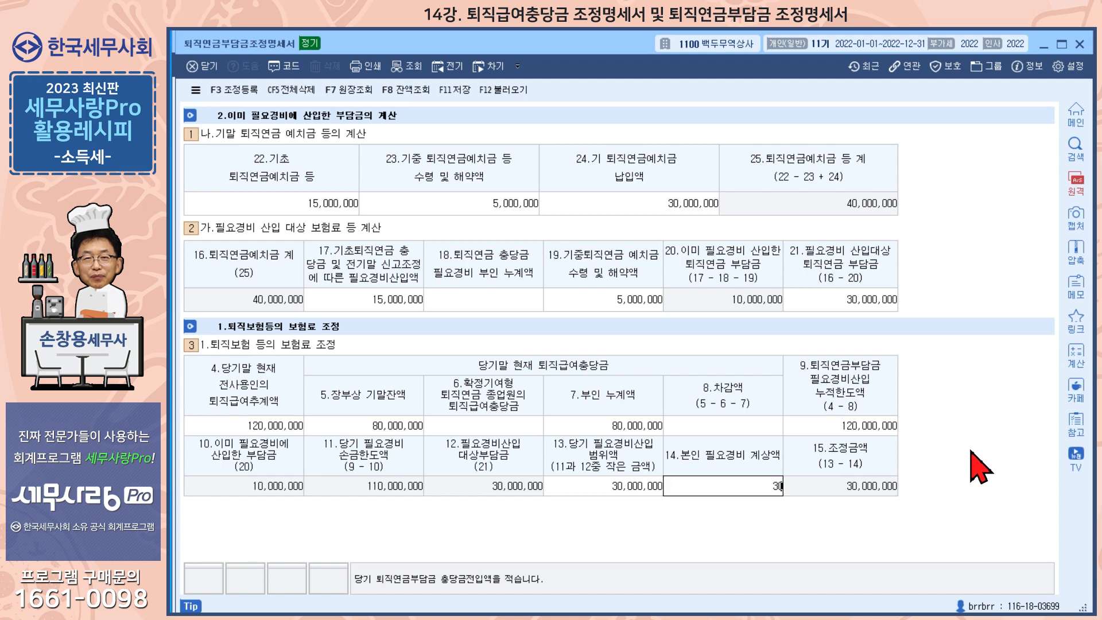
key("Return")
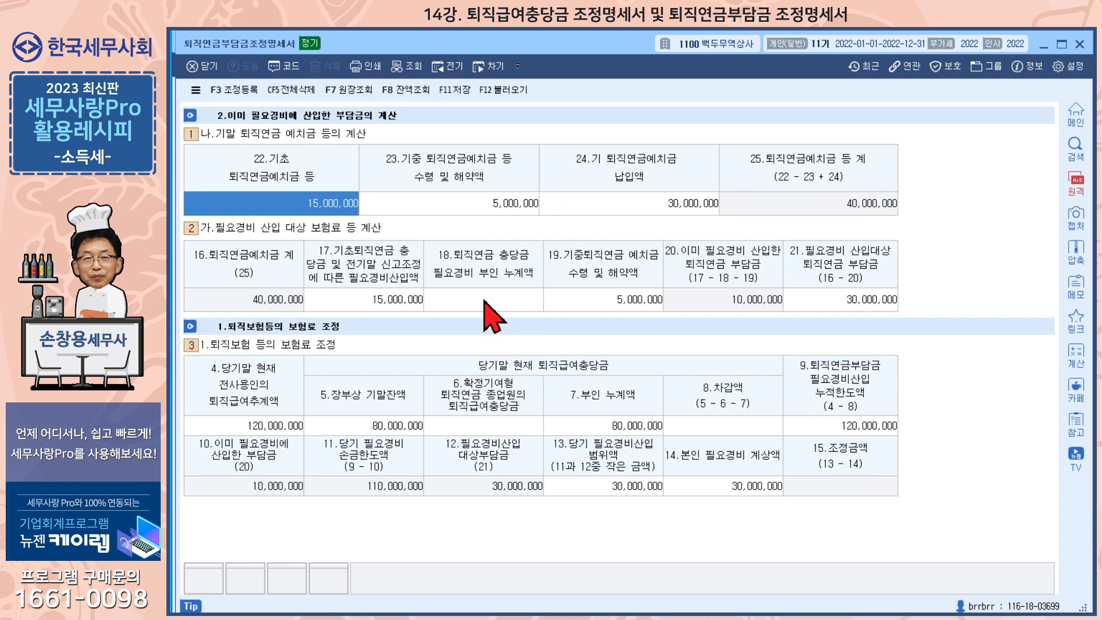
left_click(246, 93)
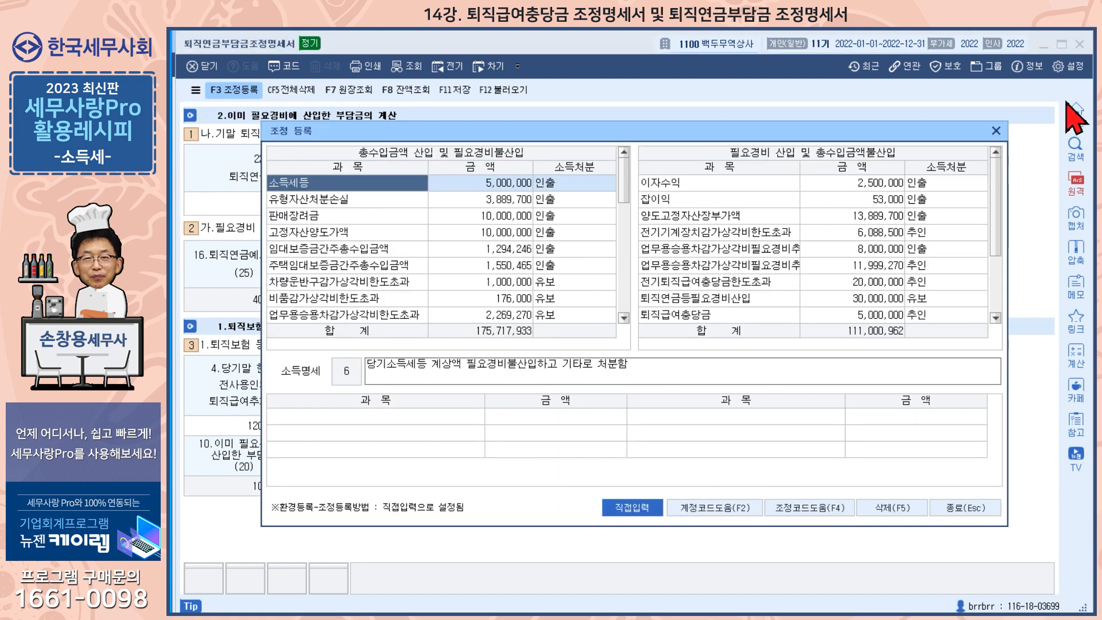
left_click(996, 131)
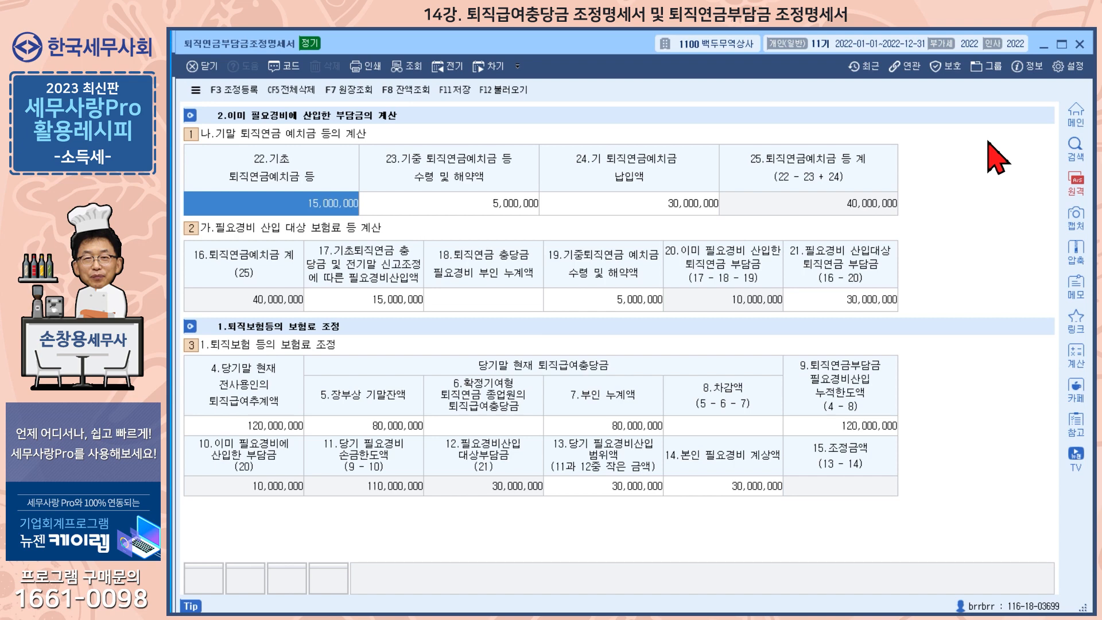